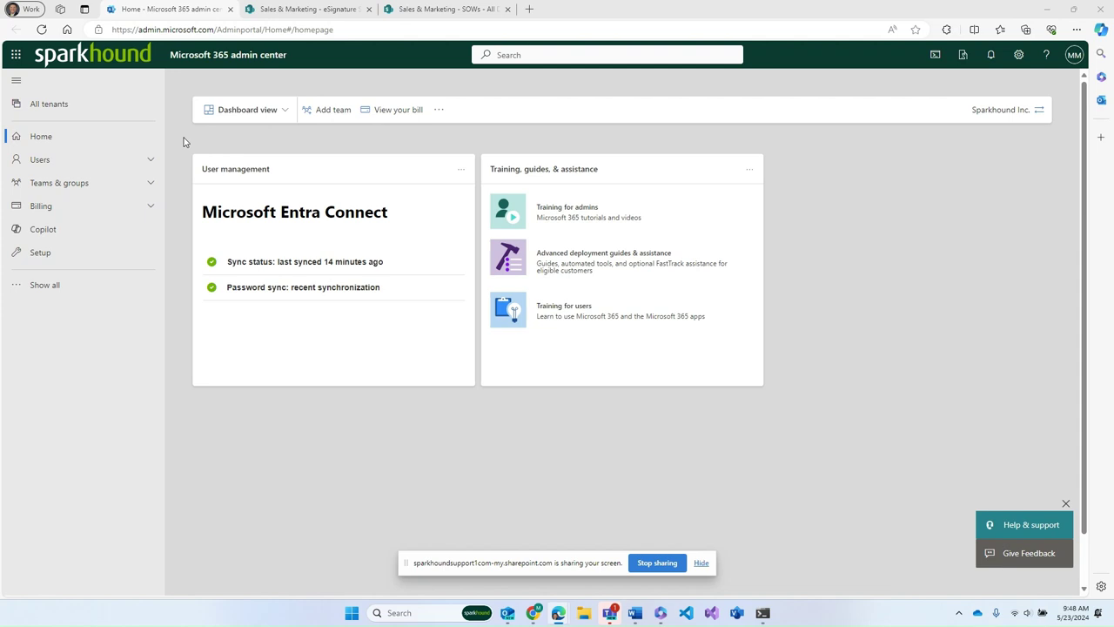
# From Setup in the admin center, open 'Use content AI with Microsoft Syntex' under Files and content
pyautogui.click(40, 255)
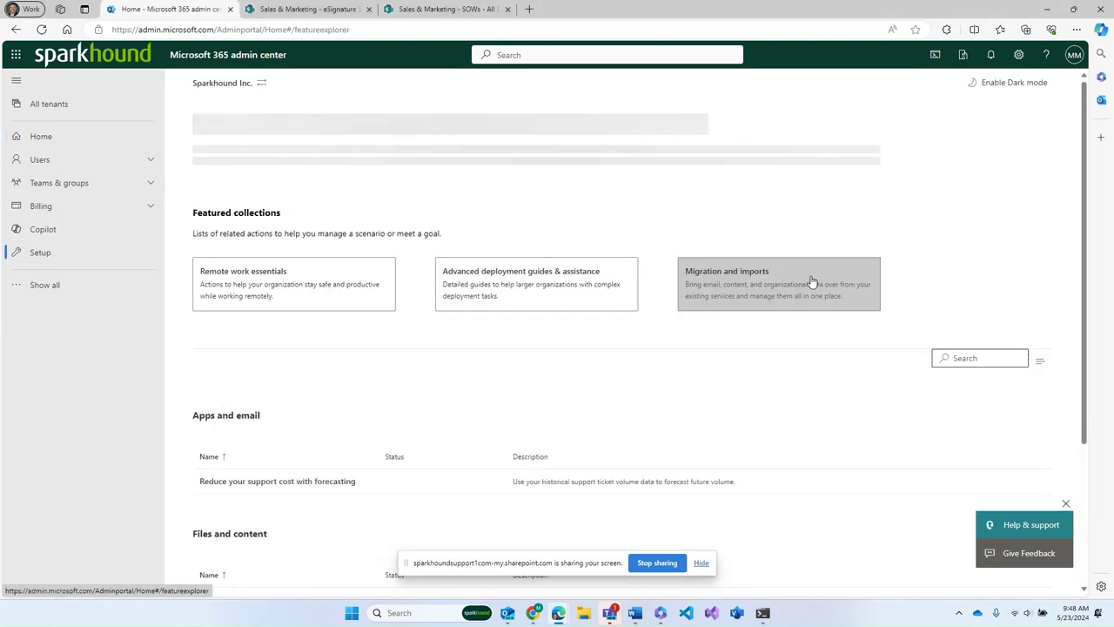
pyautogui.scroll(-3, 426, 345)
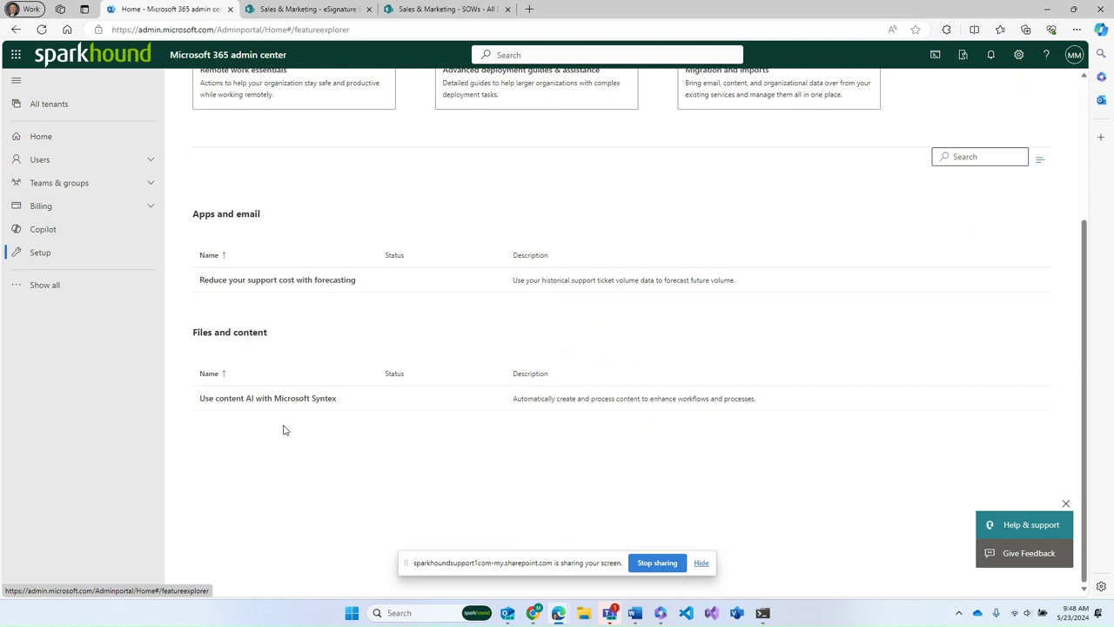
pyautogui.click(316, 402)
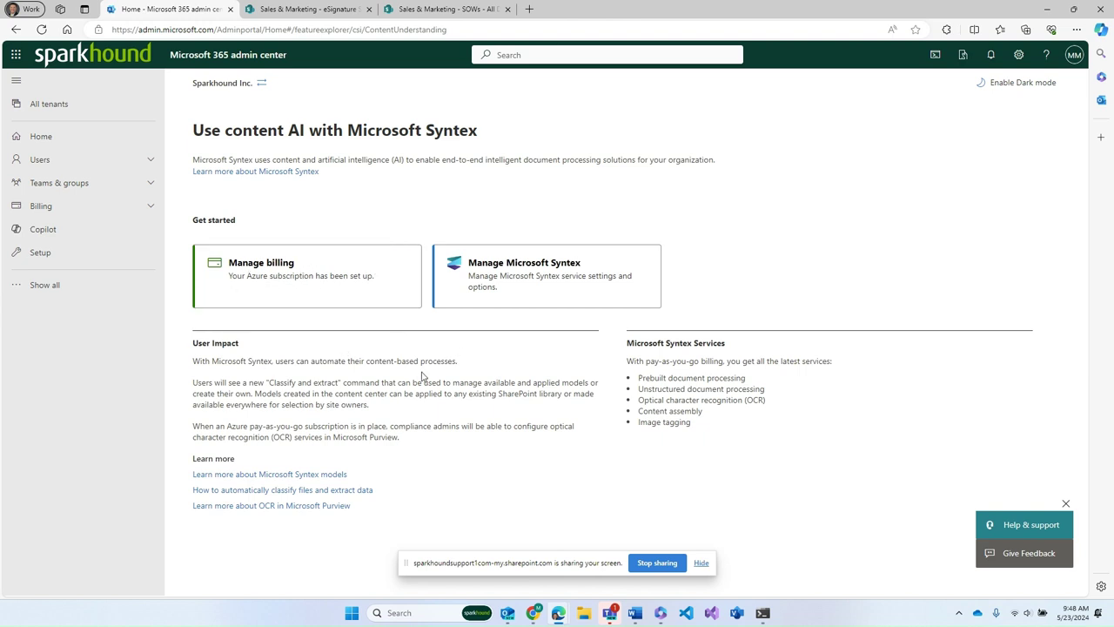
# Open Manage Microsoft Syntex, pick the eSignature service, and limit it to Select sites
pyautogui.click(517, 274)
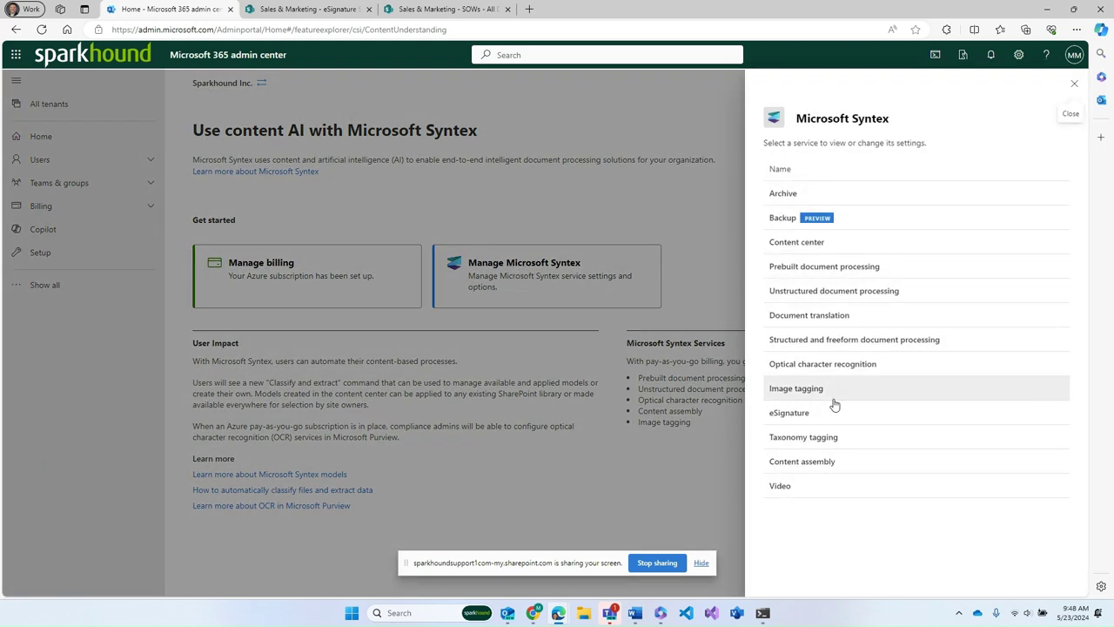
pyautogui.click(789, 416)
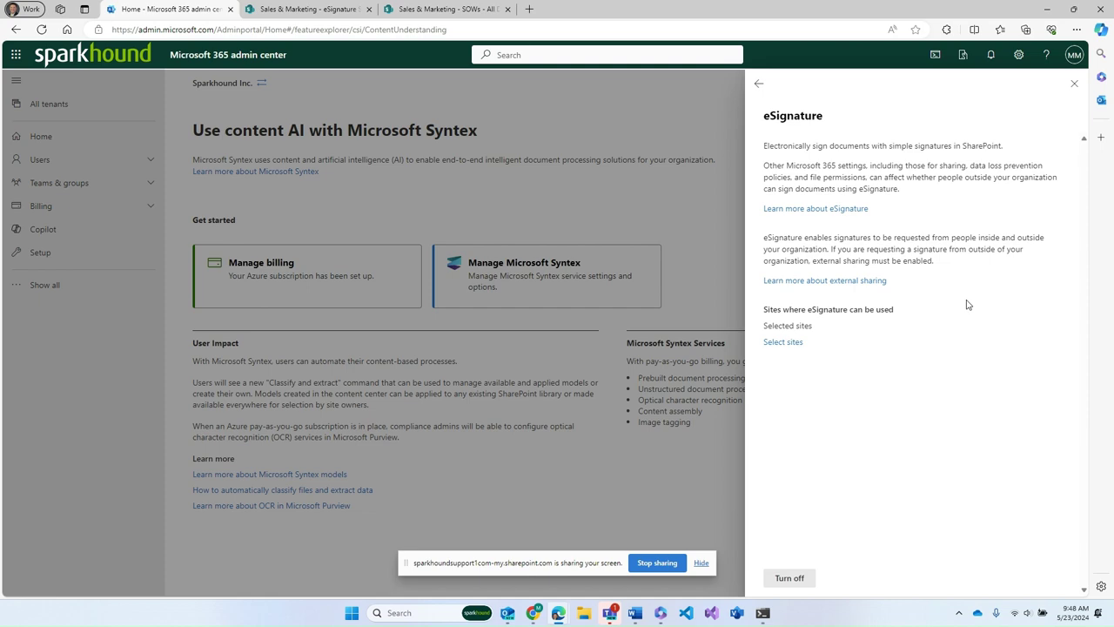
pyautogui.click(783, 342)
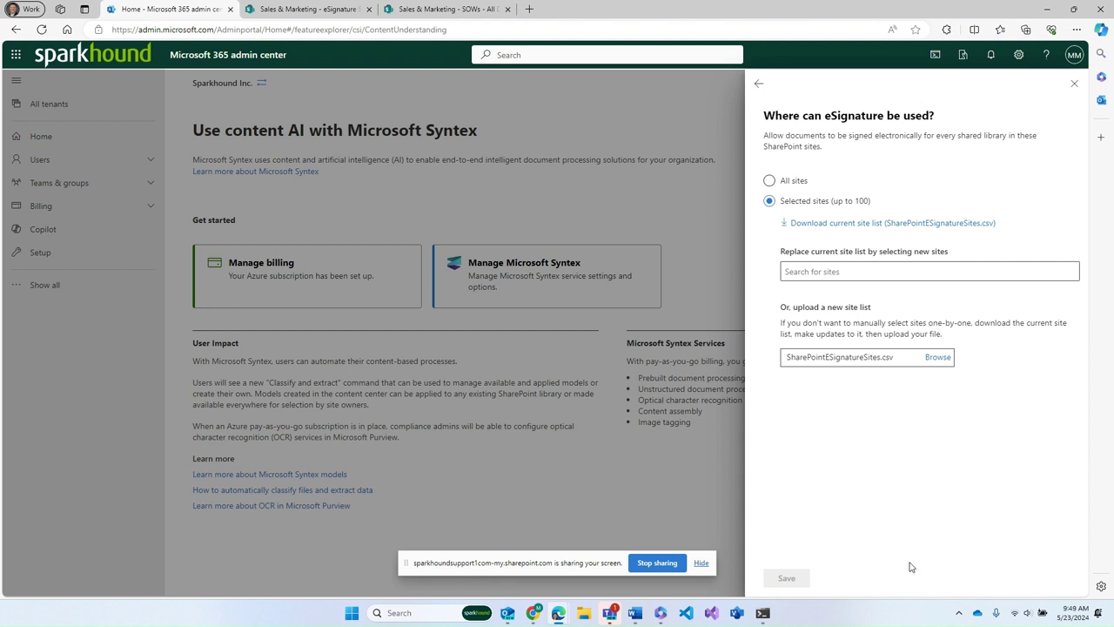
# Review Set-SPOTenant -EnableAzureADB2BIntegration $true in PowerShell, then return to the browser's SOWs library tab
pyautogui.click(763, 615)
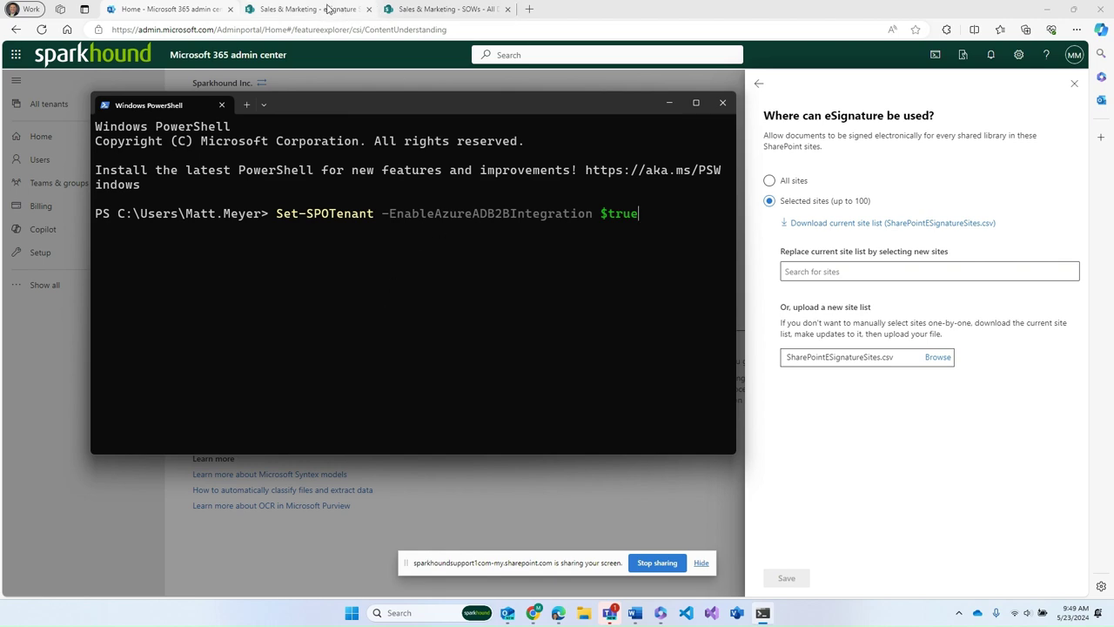
pyautogui.click(328, 9)
pyautogui.click(427, 9)
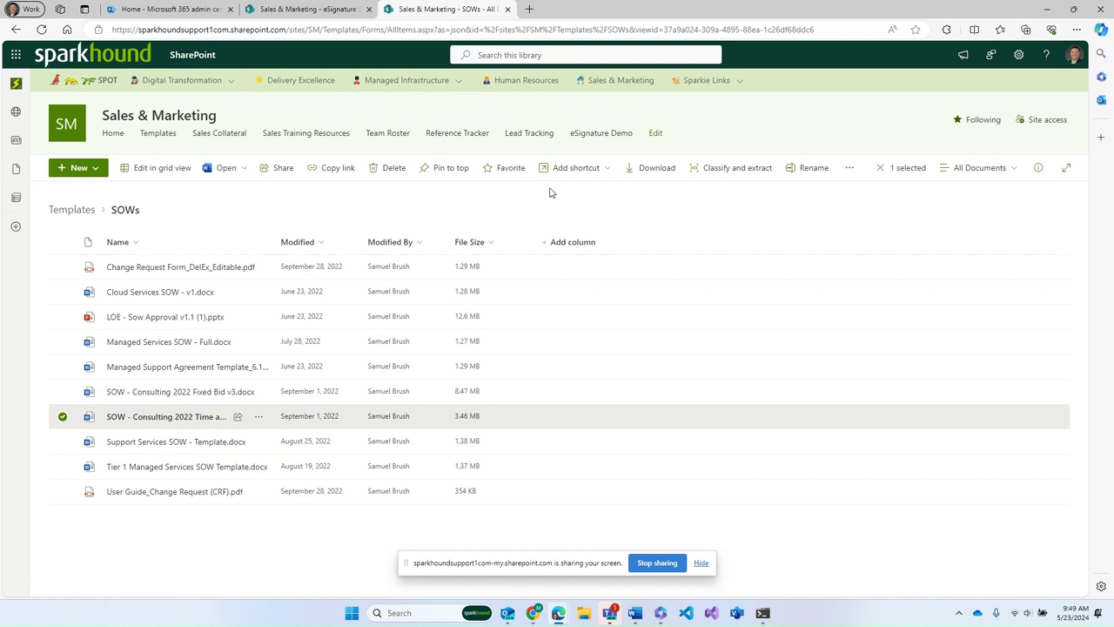
# Go to the eSignature Demo library from the Sales & Marketing site navigation
pyautogui.click(613, 135)
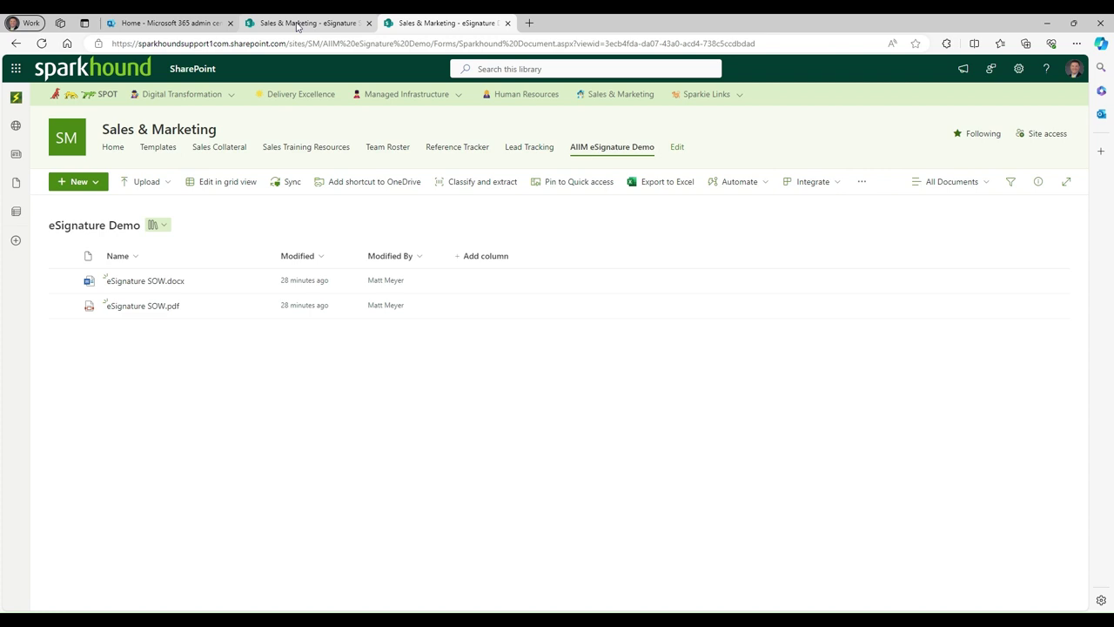
pyautogui.click(296, 23)
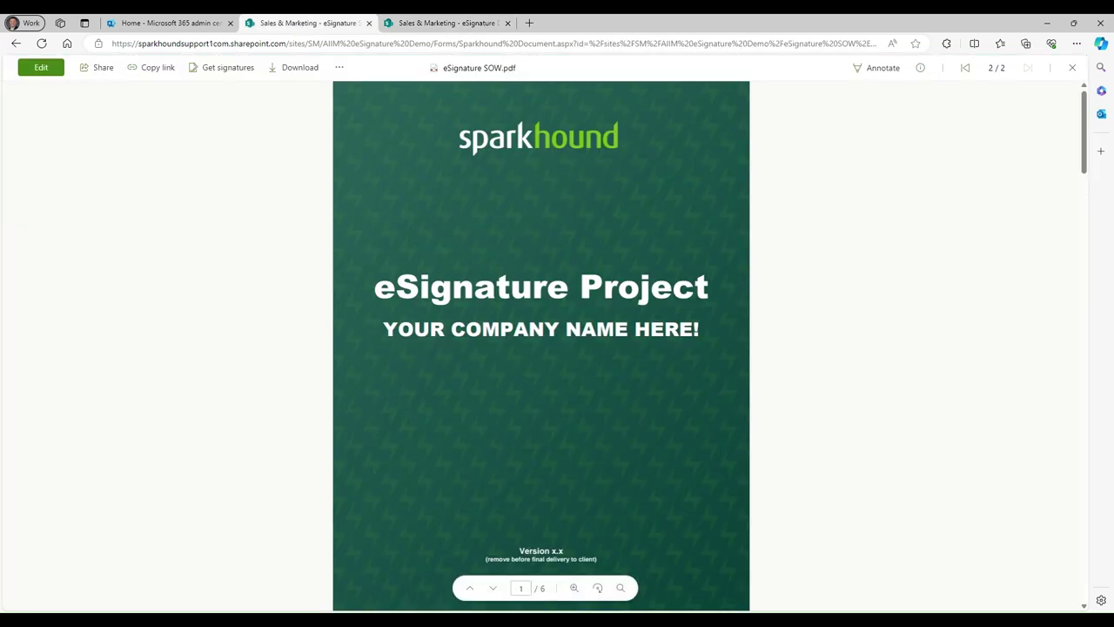
pyautogui.scroll(-10, 1070, 311)
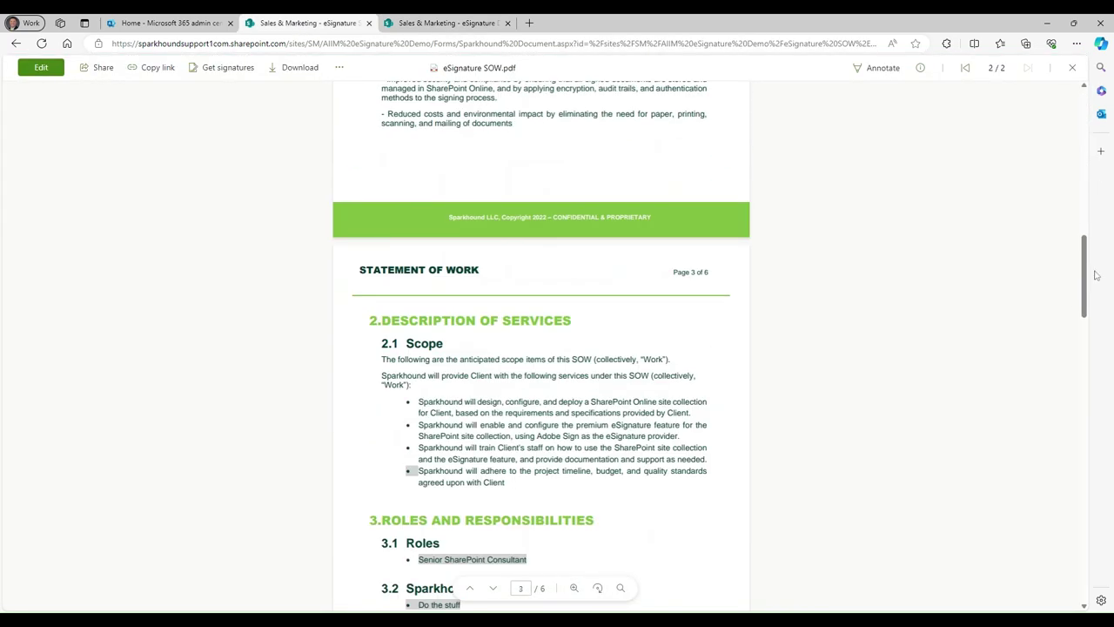
pyautogui.moveTo(1096, 275); pyautogui.dragTo(1060, 583)
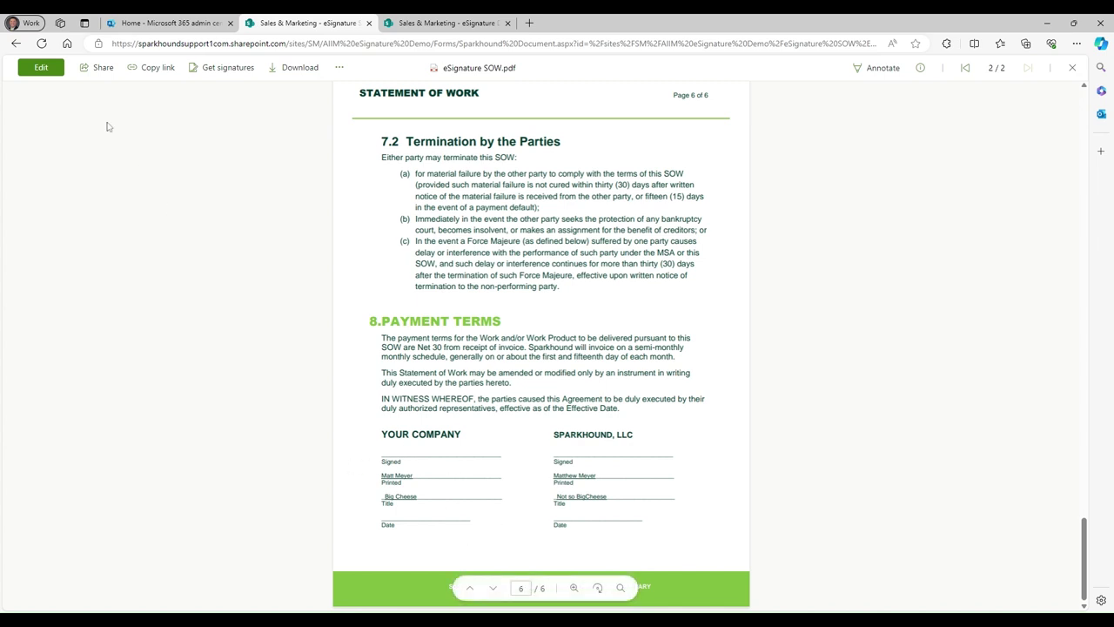
pyautogui.click(445, 26)
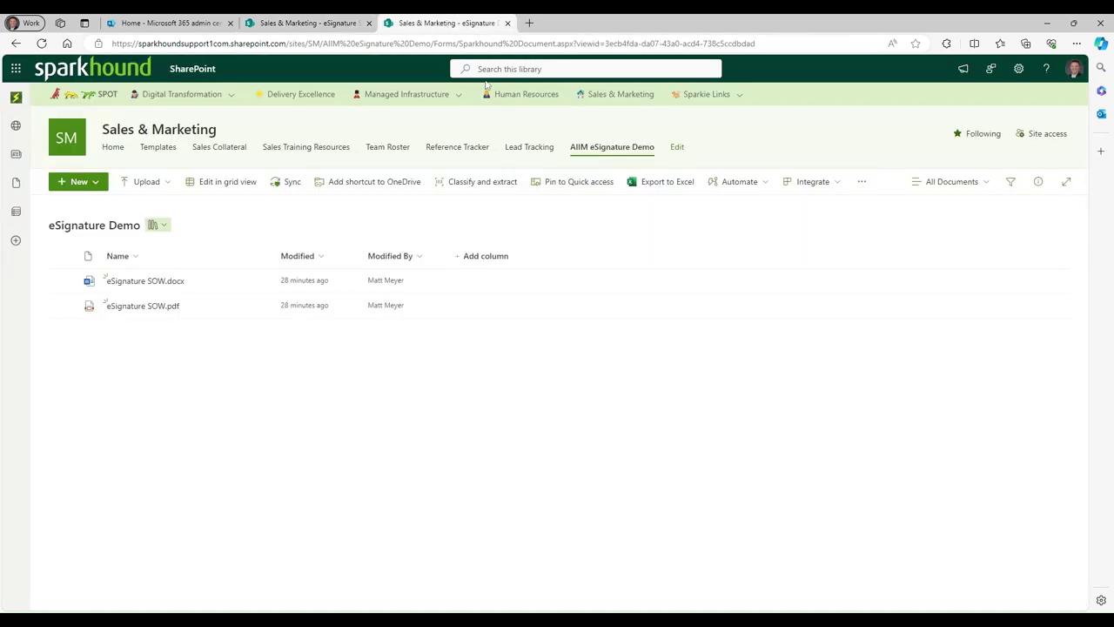
# Open eSignature SOW.pdf, start Get signatures, add both signers as recipients, and continue
pyautogui.click(147, 310)
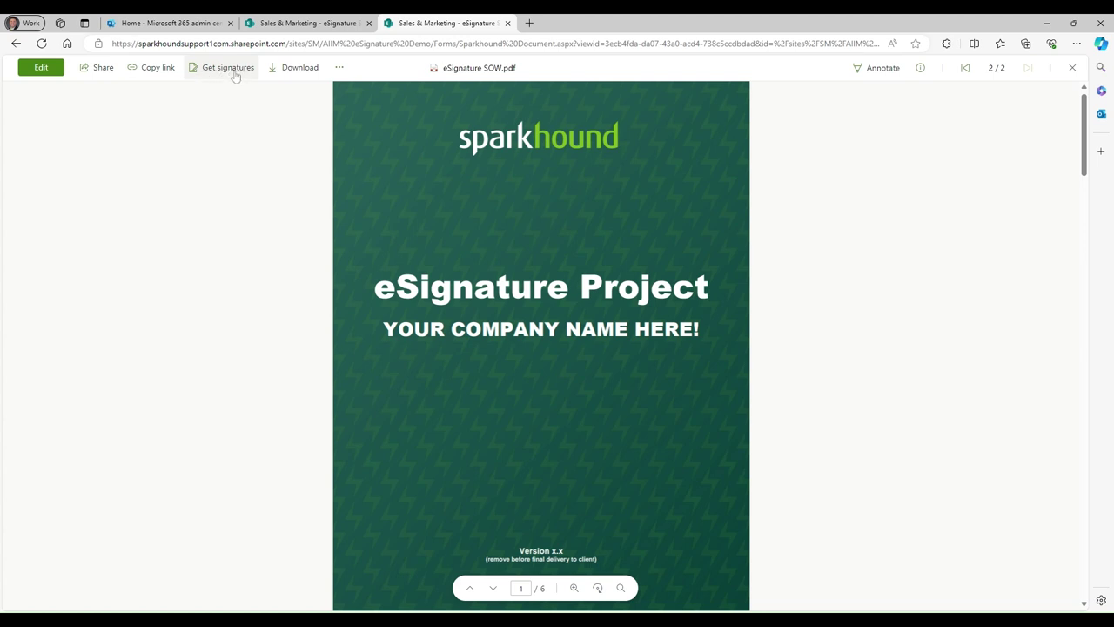
pyautogui.click(234, 75)
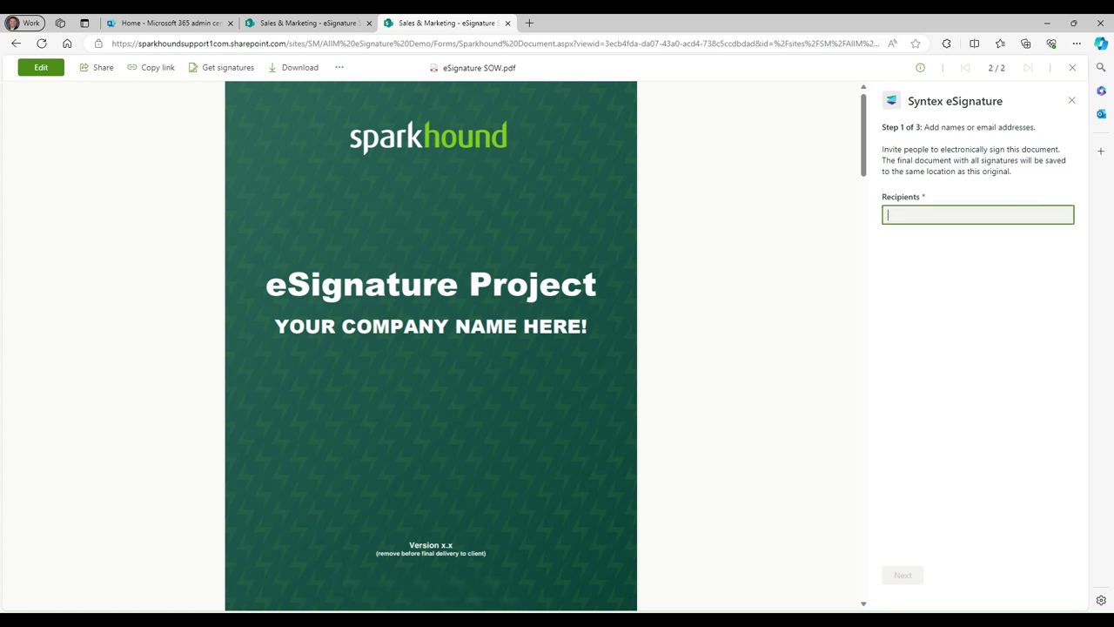
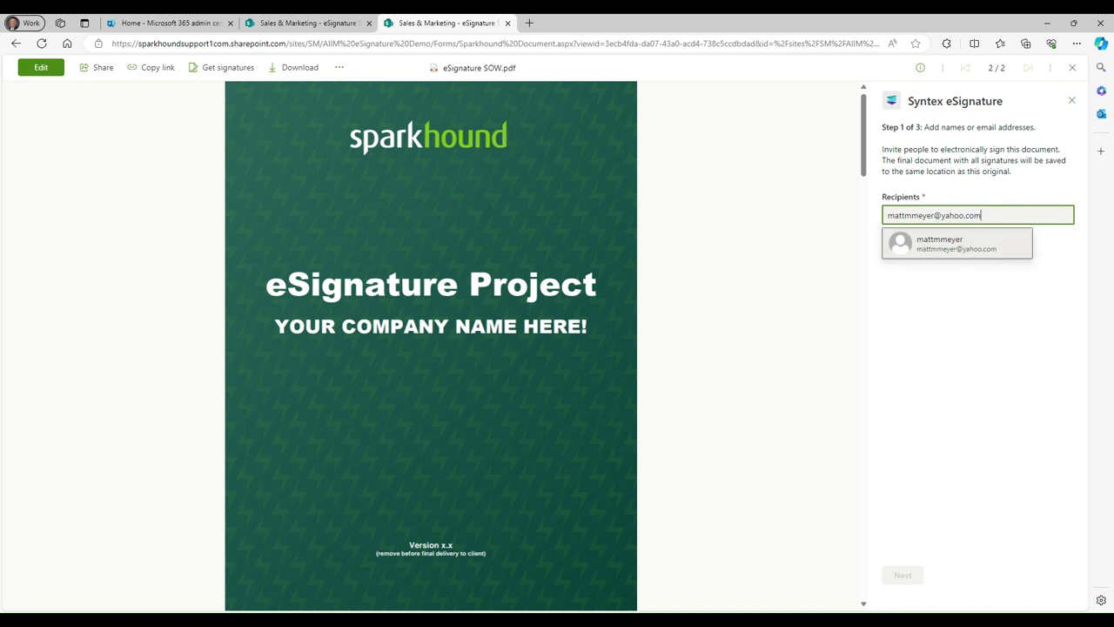
pyautogui.click(929, 247)
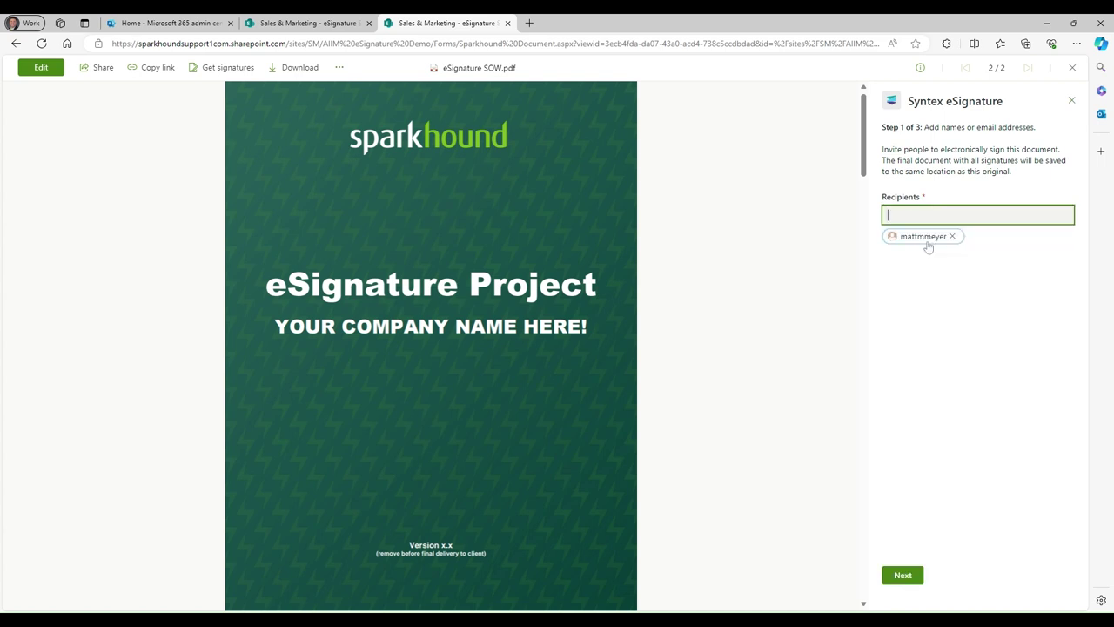
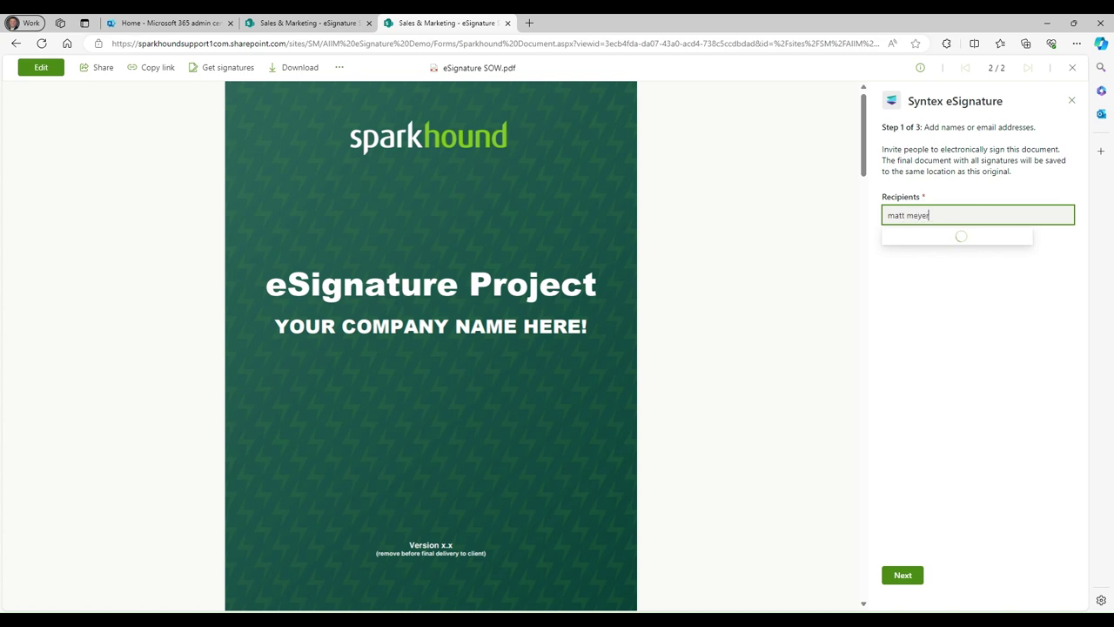
pyautogui.click(955, 250)
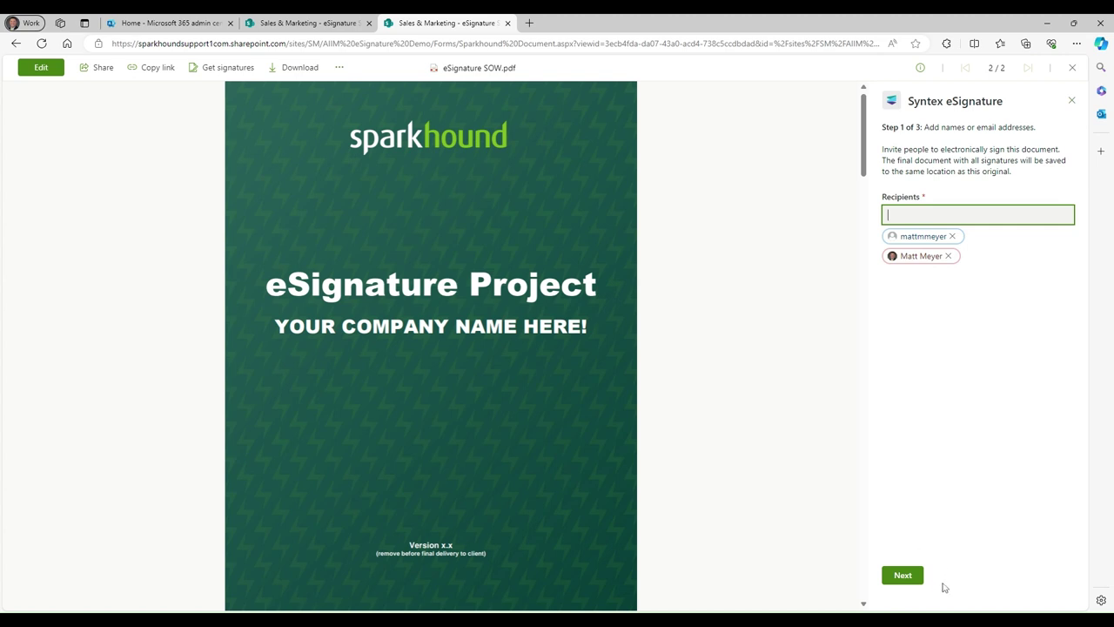
pyautogui.click(903, 575)
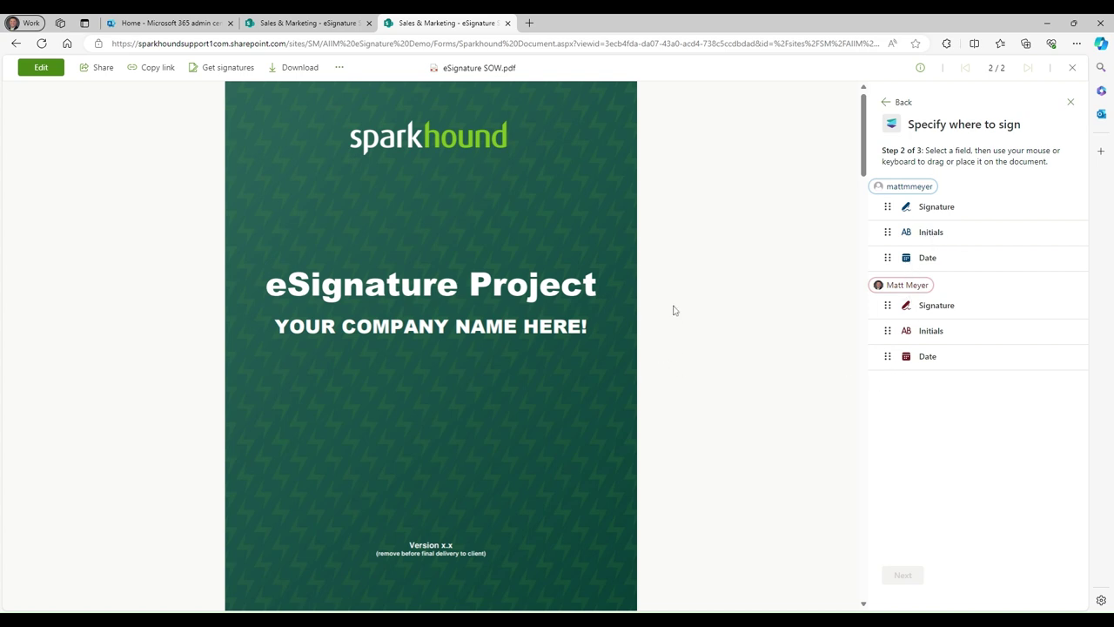
# Place the first signer's initials fields below the last scope bullet and above the travel expenses paragraph
pyautogui.moveTo(866, 122); pyautogui.dragTo(868, 297)
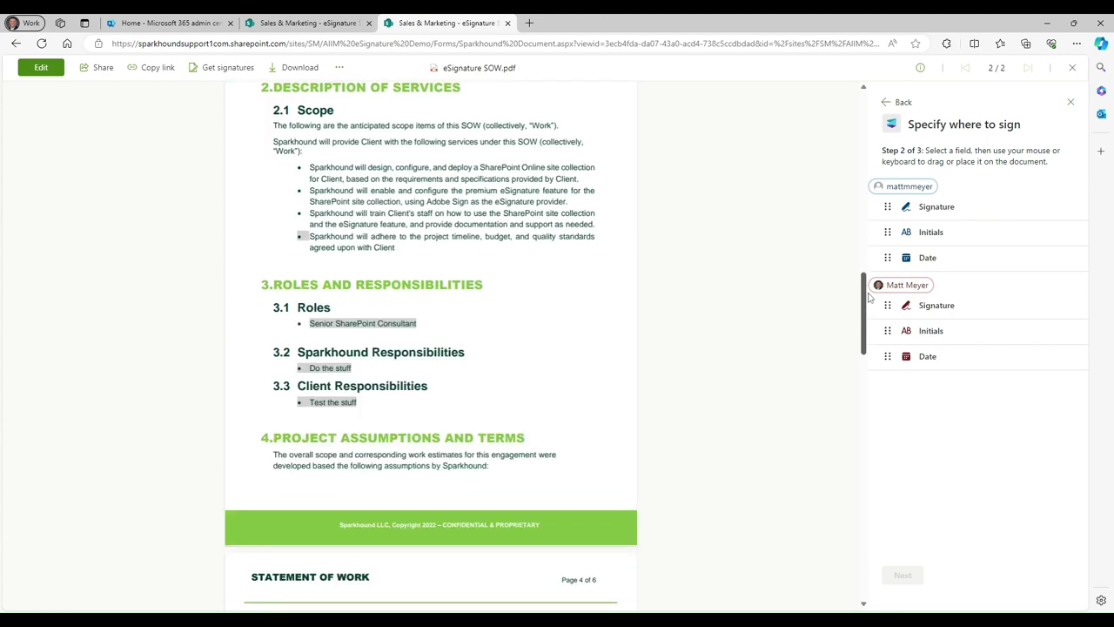
pyautogui.scroll(1, 868, 298)
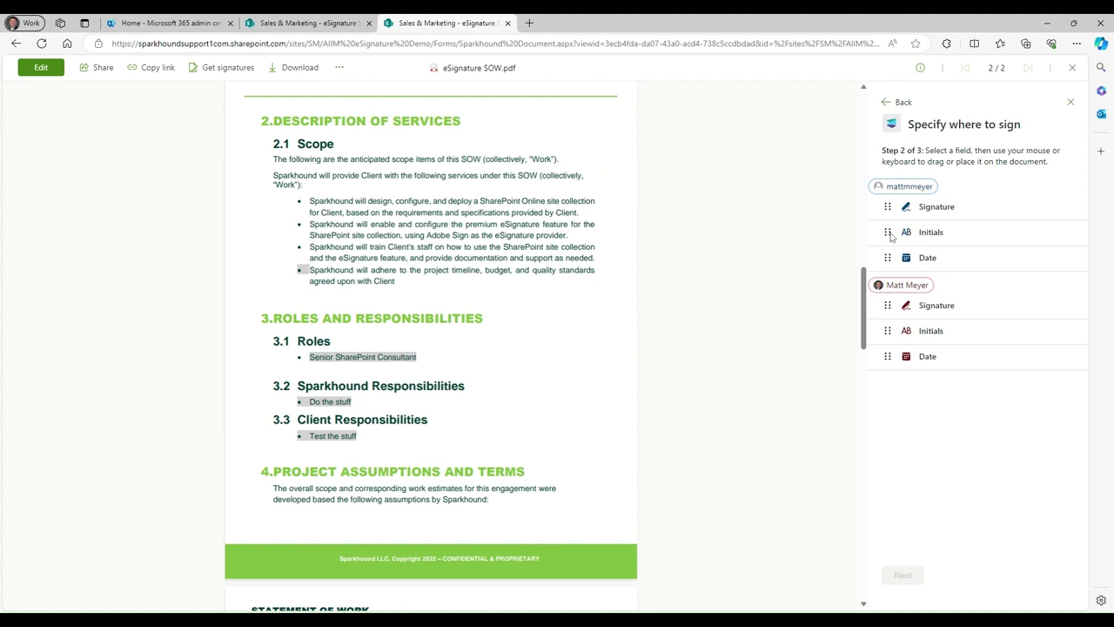
pyautogui.moveTo(883, 235); pyautogui.dragTo(420, 296)
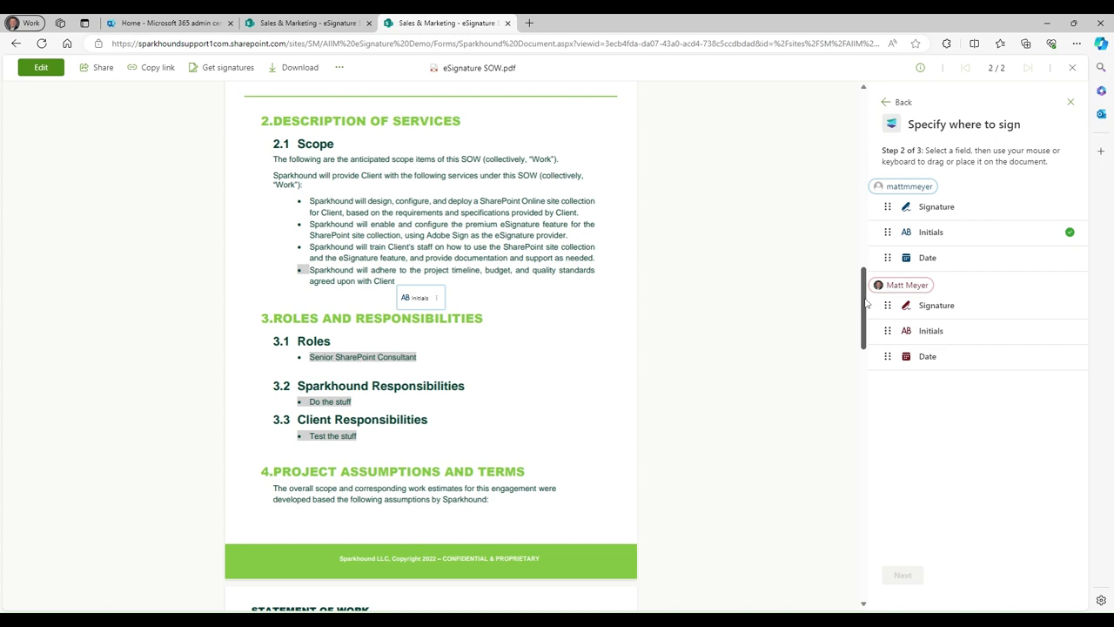
pyautogui.moveTo(867, 303); pyautogui.dragTo(868, 477)
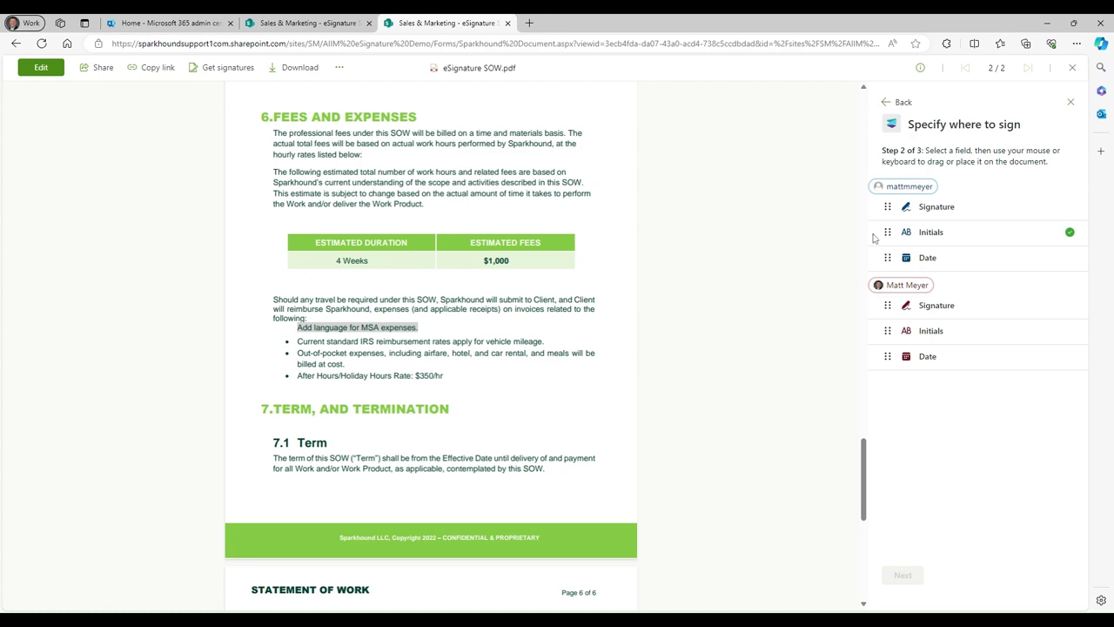
pyautogui.moveTo(874, 238); pyautogui.dragTo(460, 286)
pyautogui.moveTo(459, 295); pyautogui.dragTo(469, 291)
pyautogui.moveTo(862, 460); pyautogui.dragTo(865, 533)
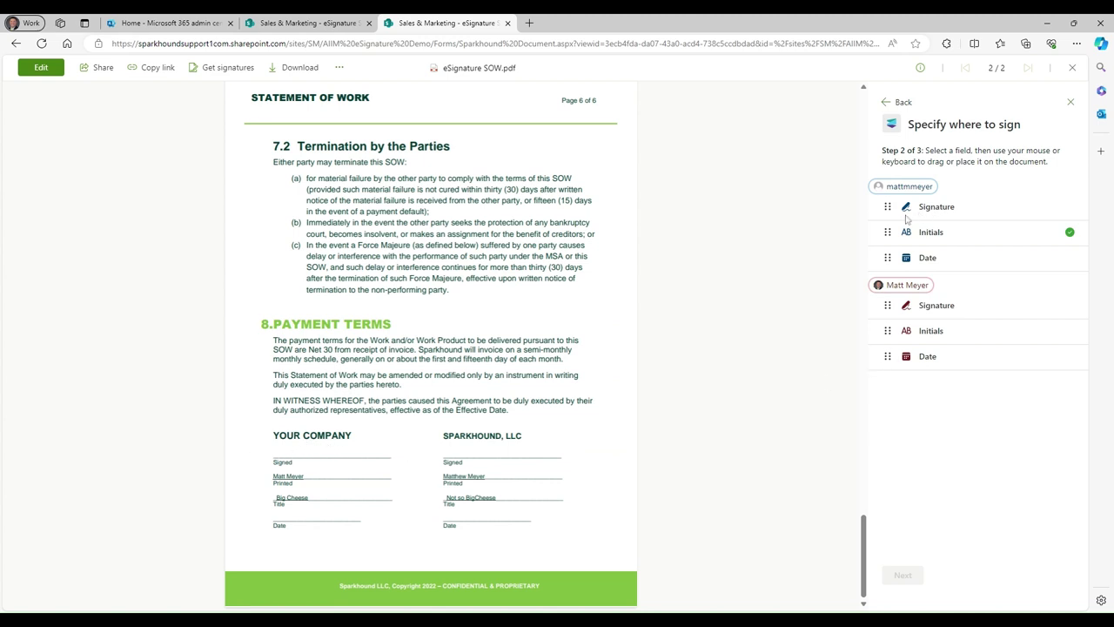
# Place each signer's signature and date fields on the YOUR COMPANY and Sparkhound Signed and Date lines
pyautogui.moveTo(907, 219)
pyautogui.mouseDown()
pyautogui.moveTo(300, 453)
pyautogui.moveTo(331, 446)
pyautogui.mouseUp()
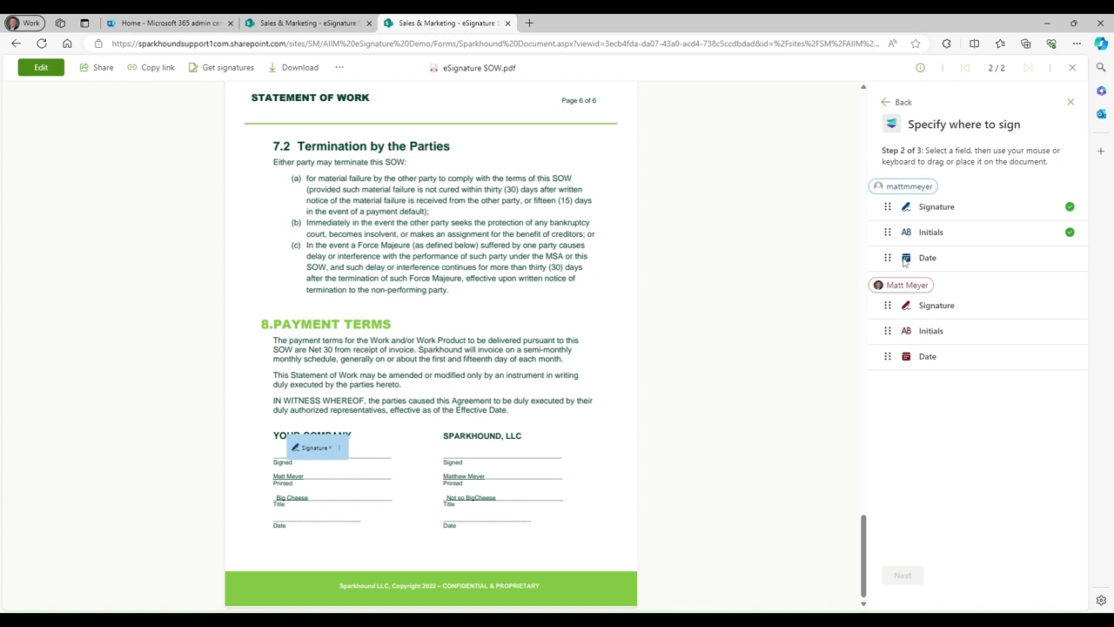
pyautogui.moveTo(904, 261); pyautogui.dragTo(299, 520)
pyautogui.moveTo(936, 305)
pyautogui.mouseDown()
pyautogui.moveTo(470, 452)
pyautogui.moveTo(479, 449)
pyautogui.mouseUp()
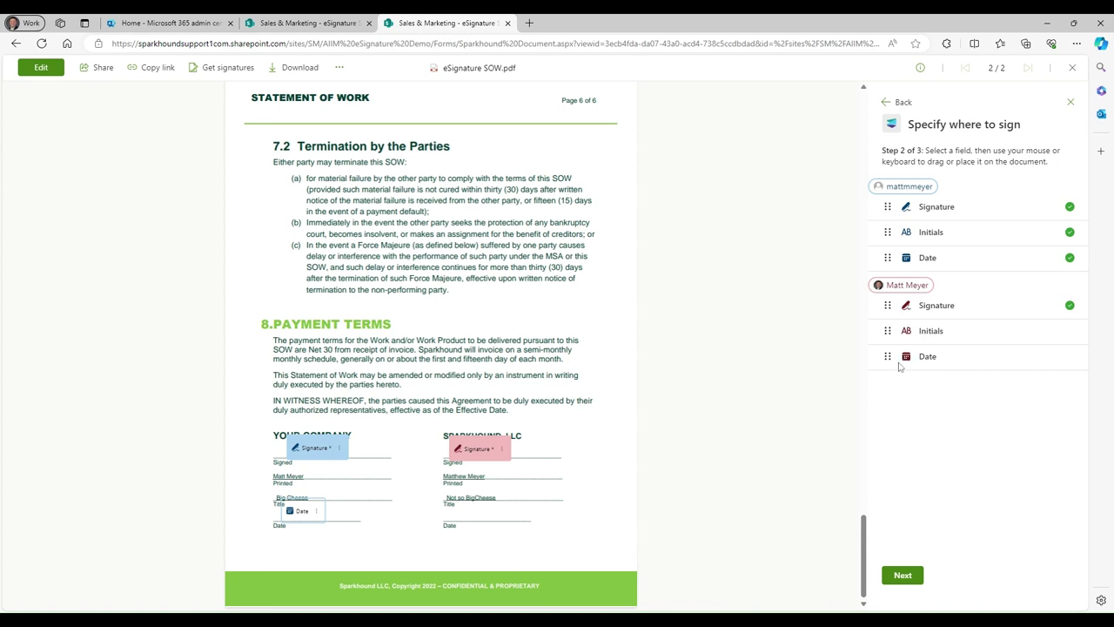
pyautogui.moveTo(899, 366); pyautogui.dragTo(466, 517)
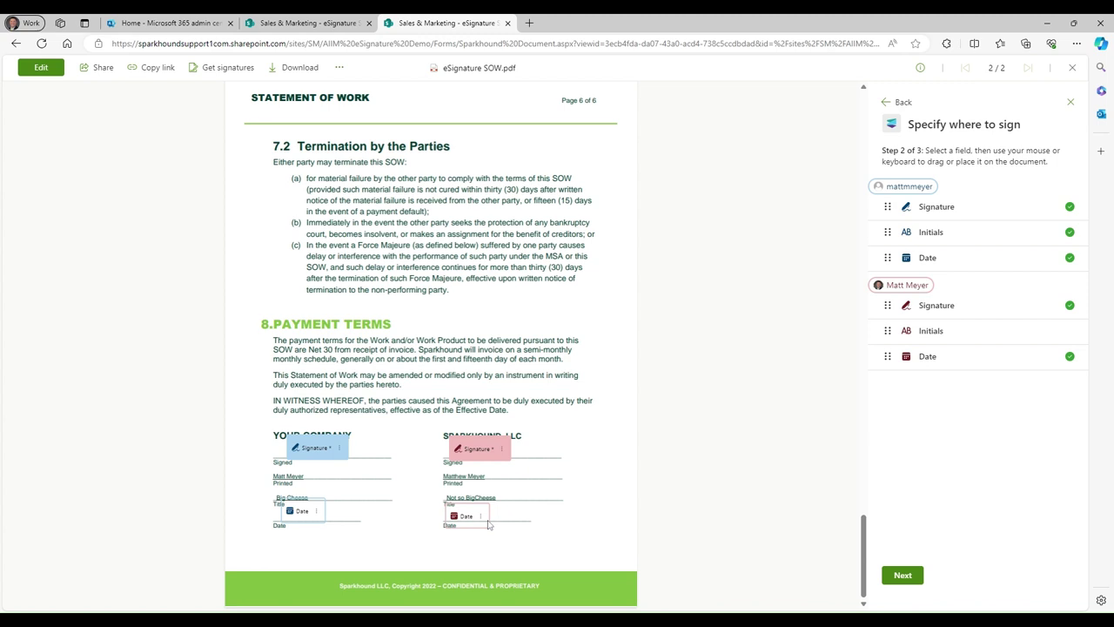
# Continue to review, add the optional message 'Please sign', and send the request
pyautogui.click(904, 578)
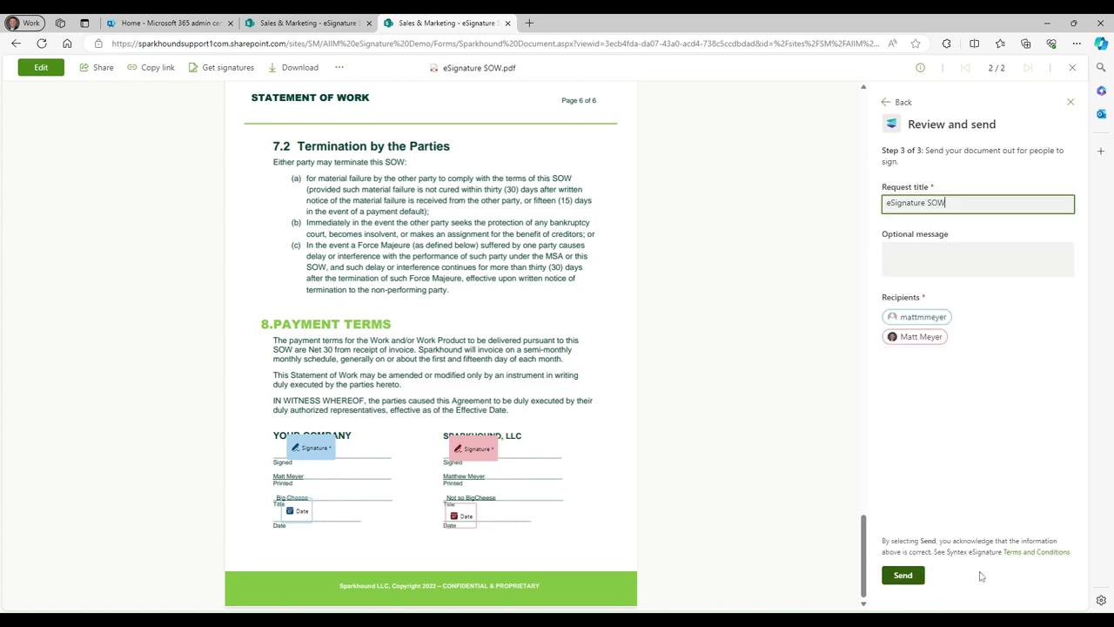
pyautogui.click(888, 252)
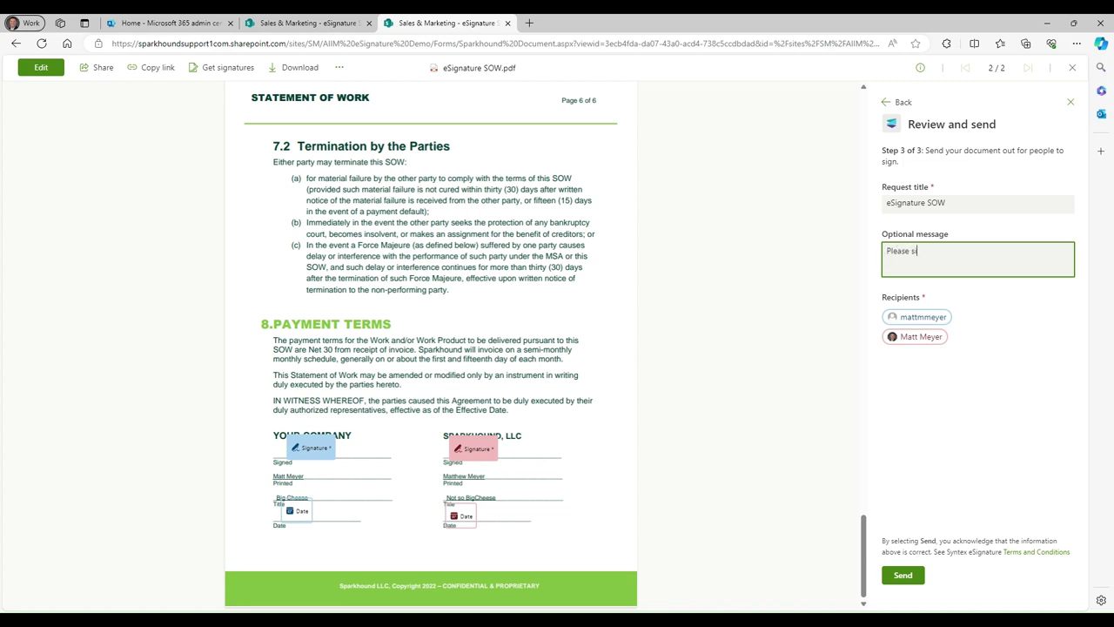
pyautogui.click(903, 576)
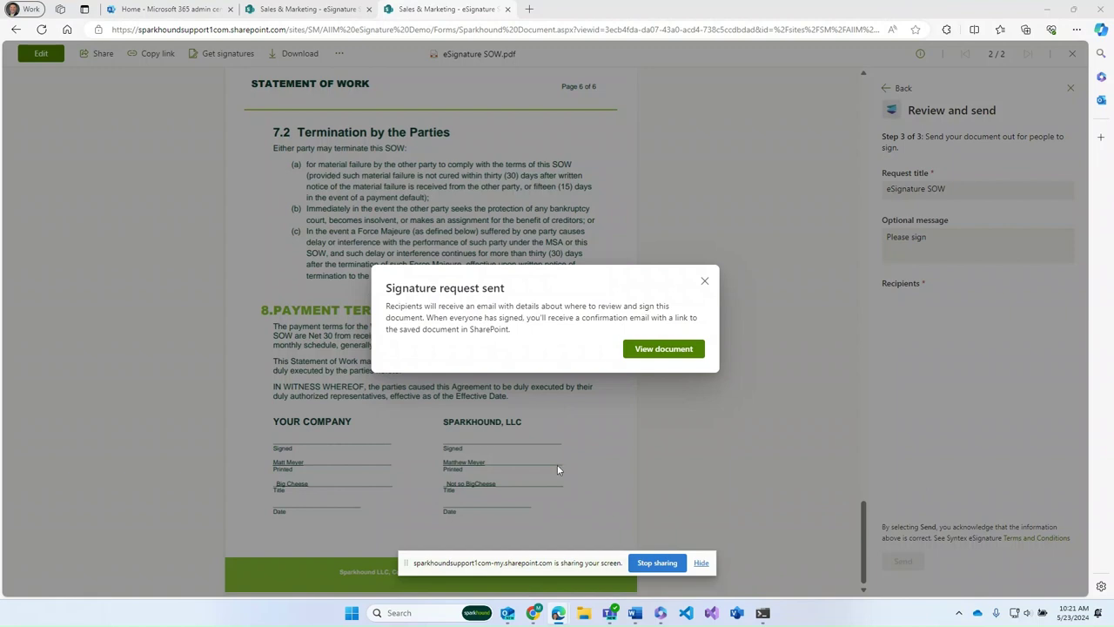
# Read through the signature request email in Outlook, minimize it, and open the document in a new tab
pyautogui.moveTo(508, 613)
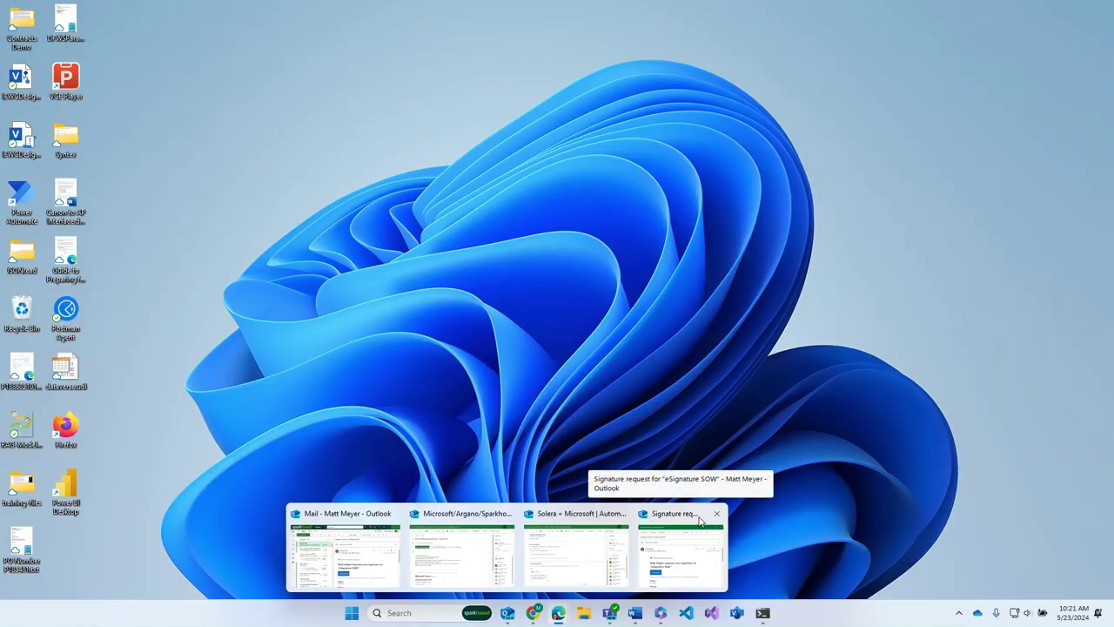
pyautogui.click(682, 548)
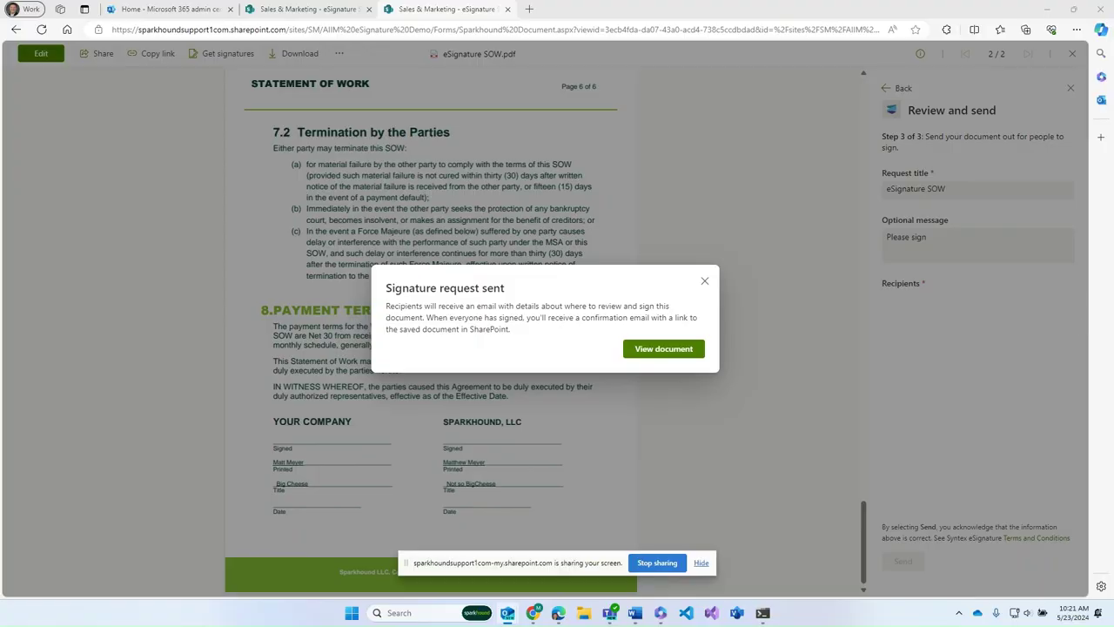
pyautogui.moveTo(817, 193); pyautogui.dragTo(355, 110)
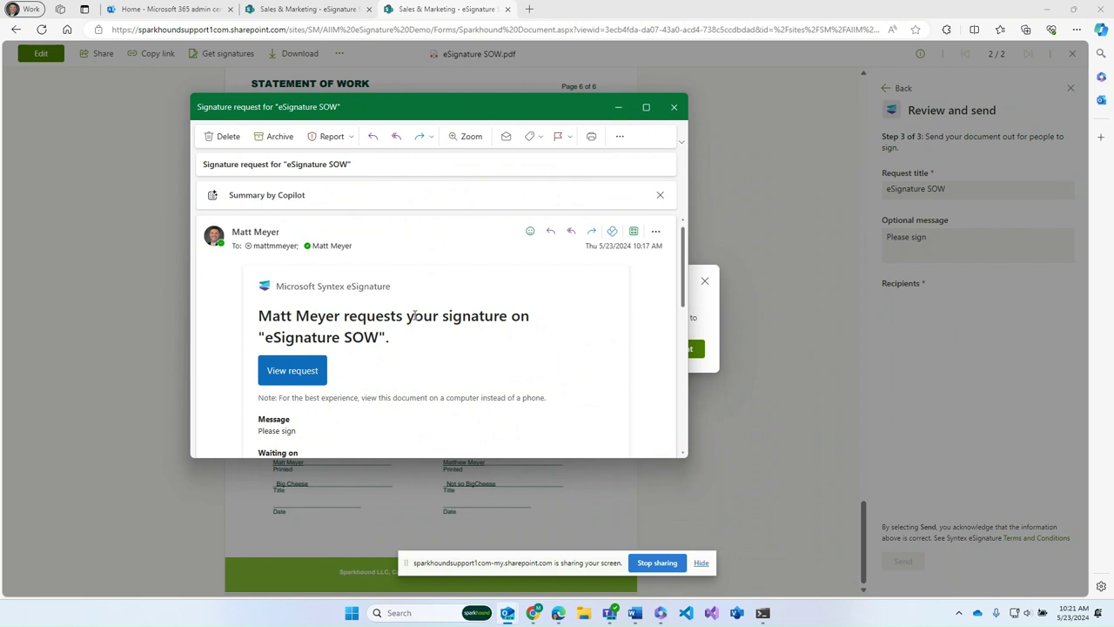
pyautogui.scroll(-1, 299, 299)
pyautogui.scroll(-1, 459, 300)
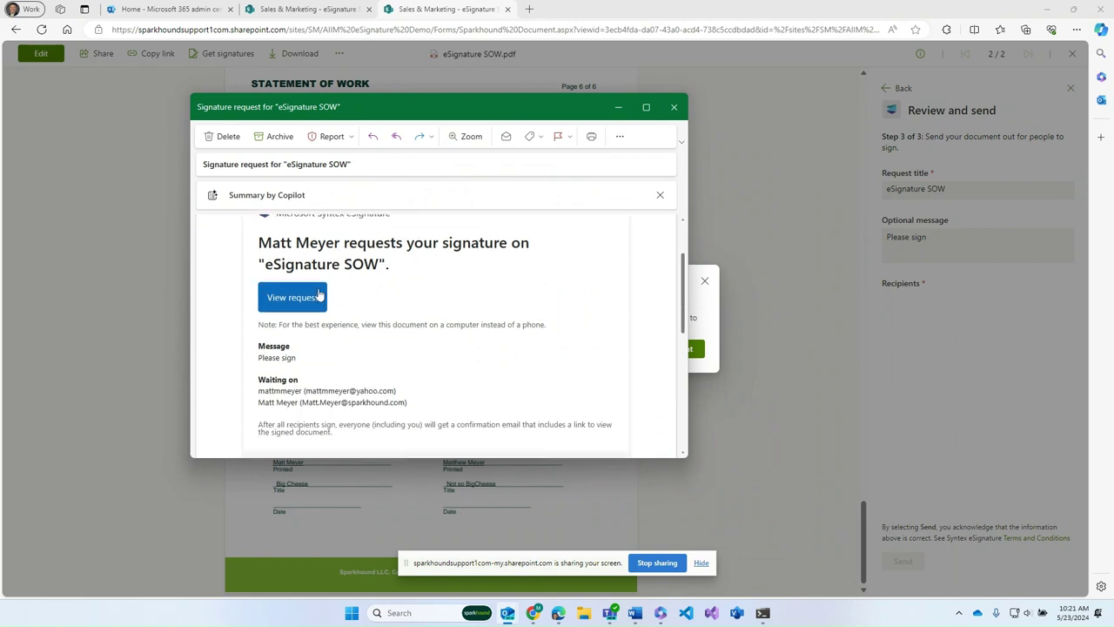
pyautogui.scroll(-2, 383, 279)
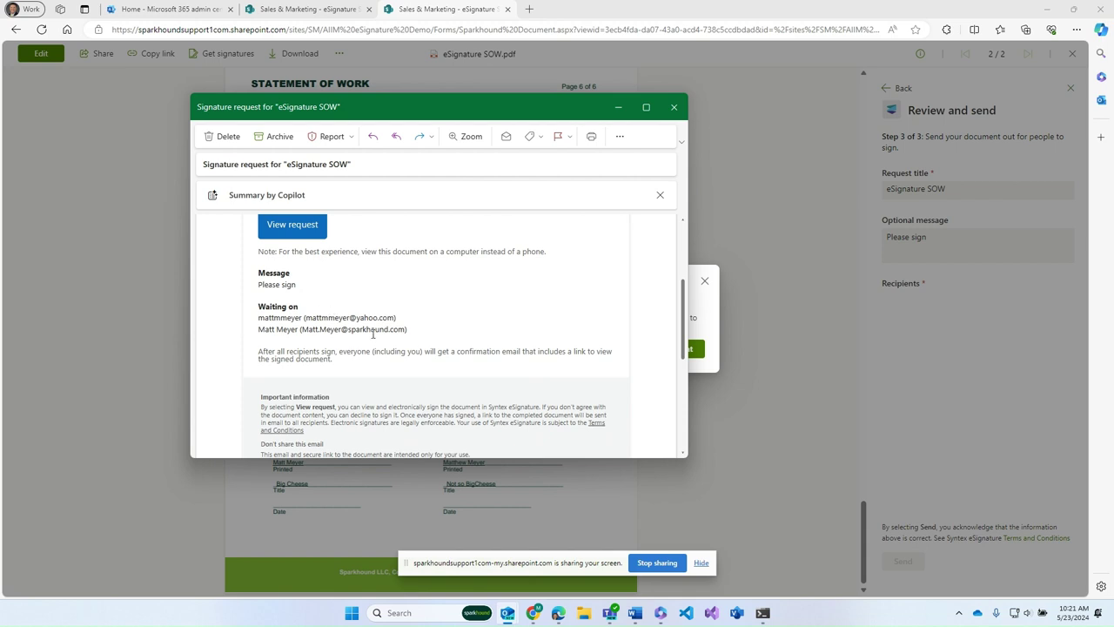
pyautogui.scroll(3, 458, 381)
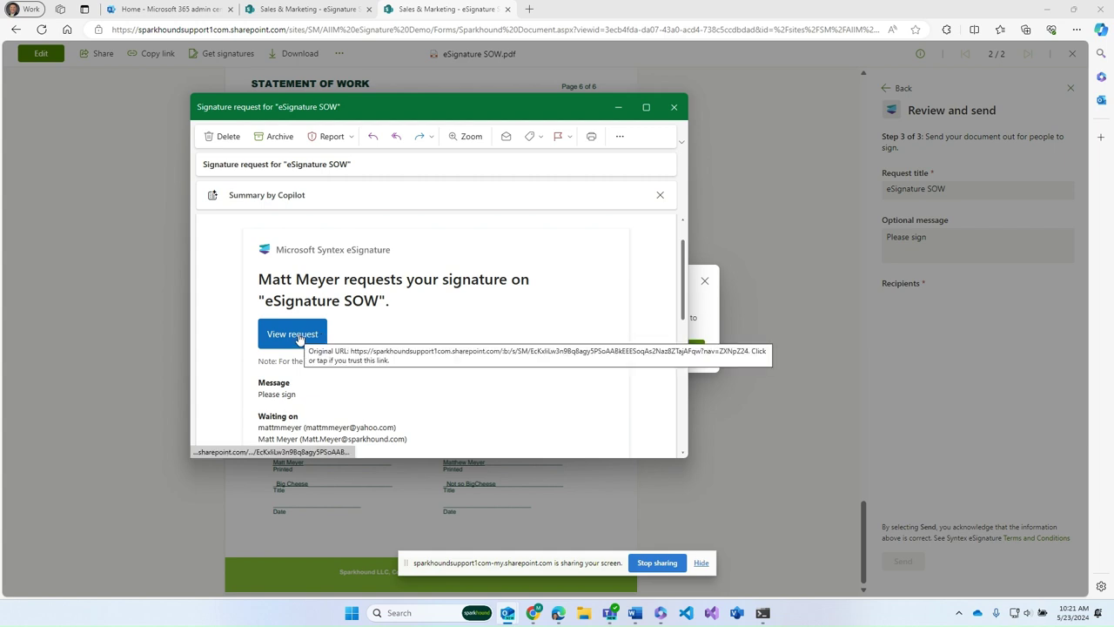
pyautogui.click(618, 106)
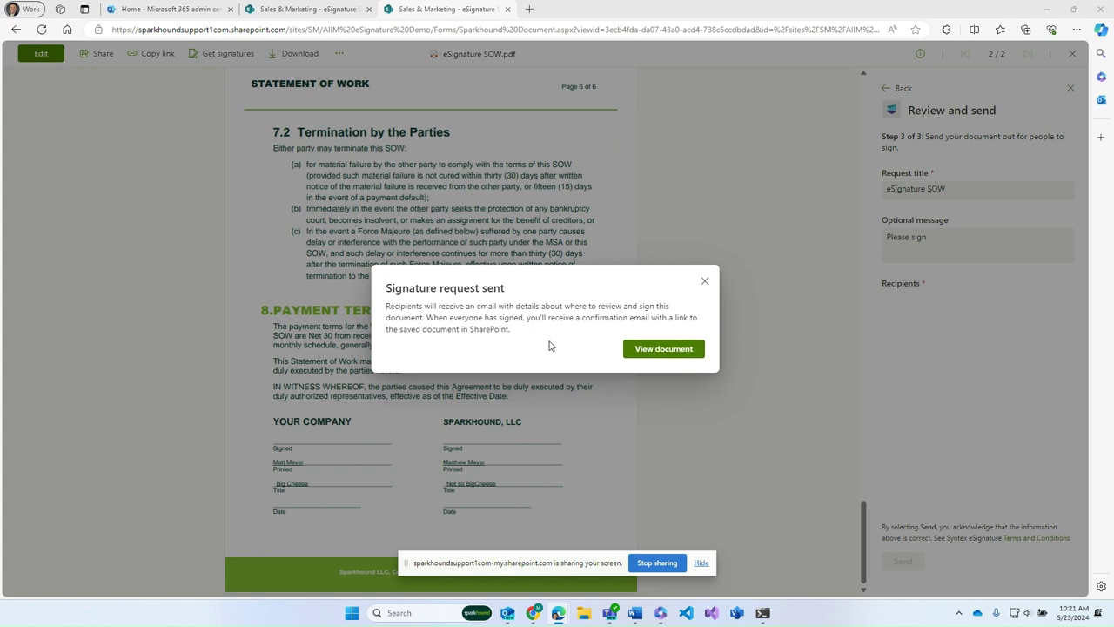
pyautogui.click(663, 350)
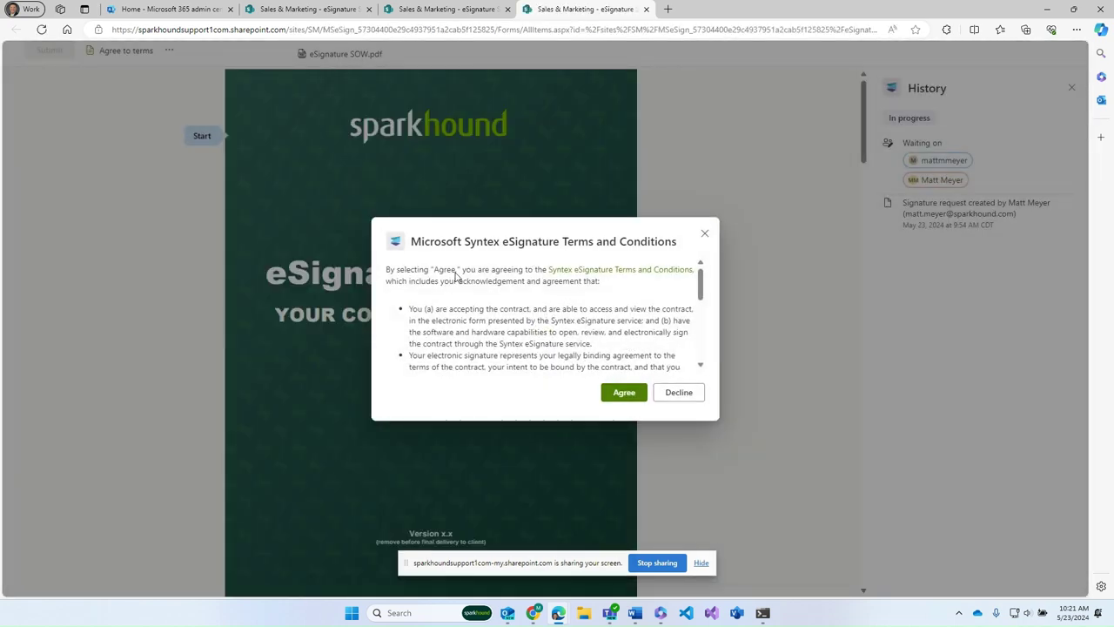
# Agree to the eSignature terms and jump to the first field awaiting a signature
pyautogui.click(626, 393)
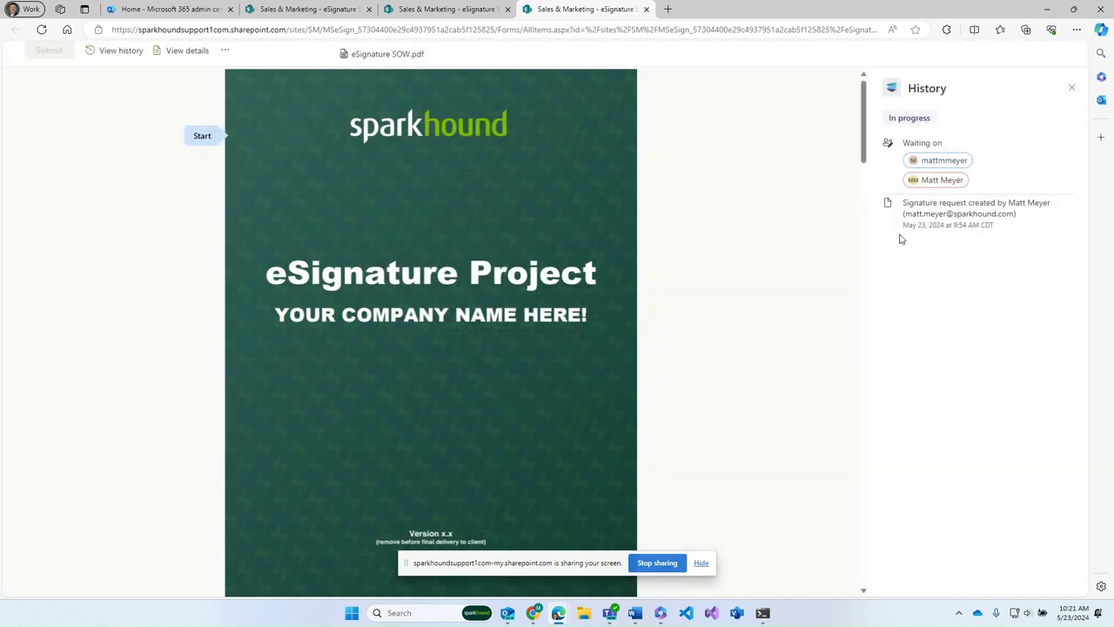
pyautogui.click(213, 141)
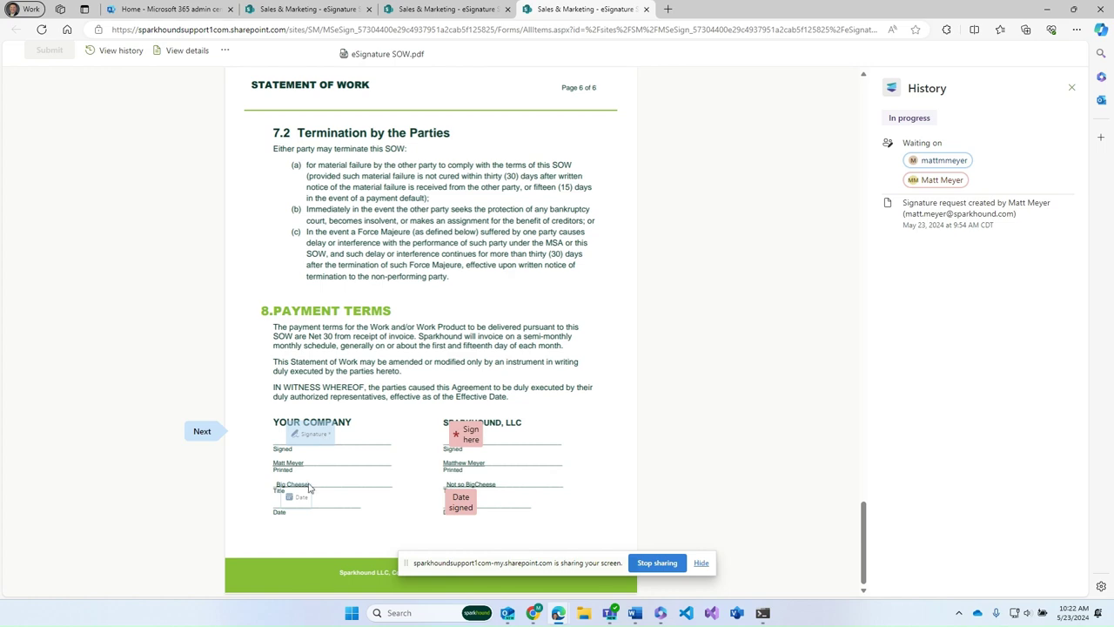
# Sign Sparkhound's line with the signer's typed full name, add date May 23, 2024, and submit
pyautogui.click(471, 437)
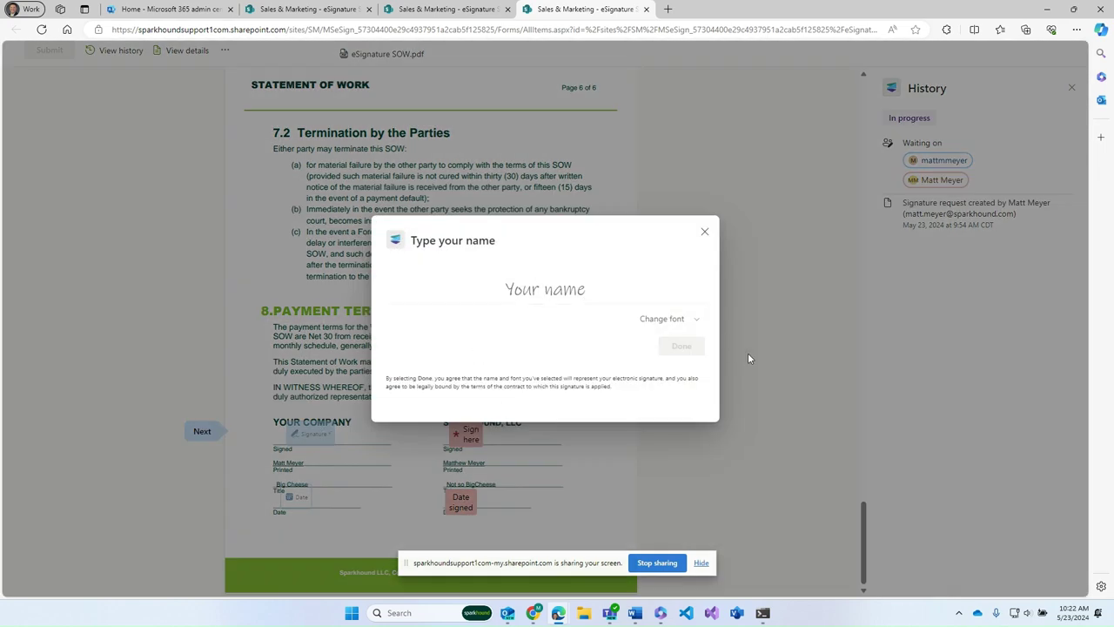
pyautogui.click(588, 290)
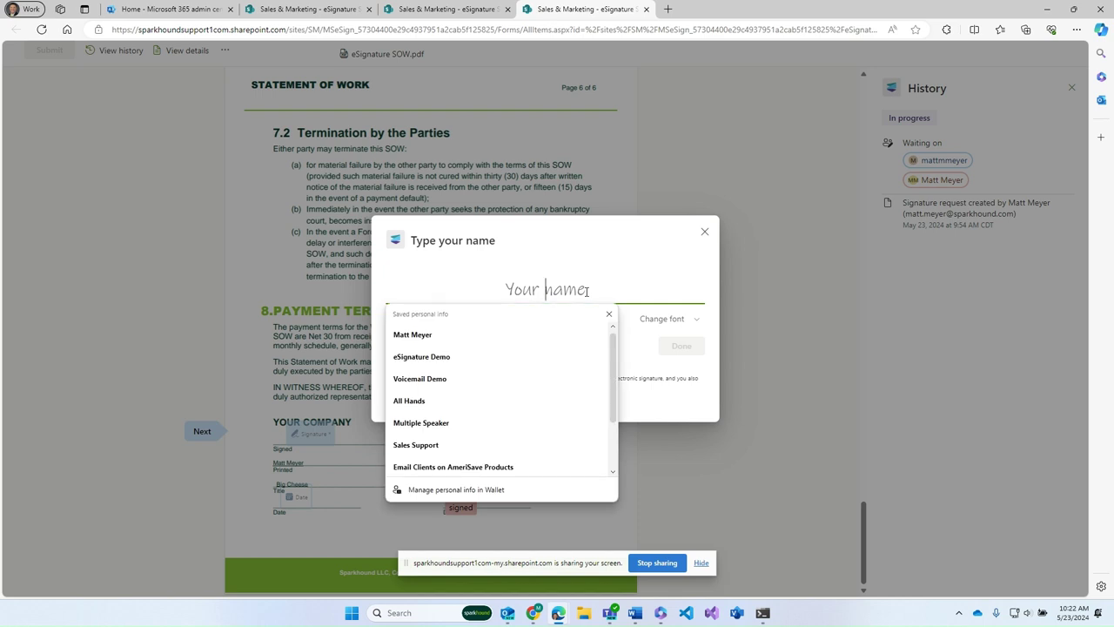
pyautogui.click(608, 314)
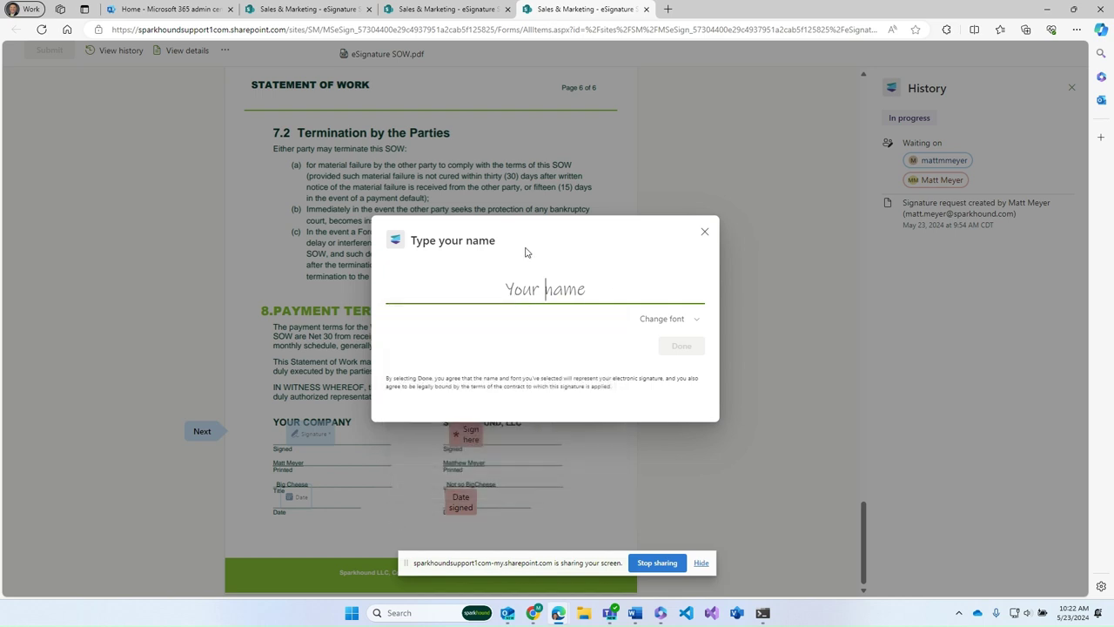
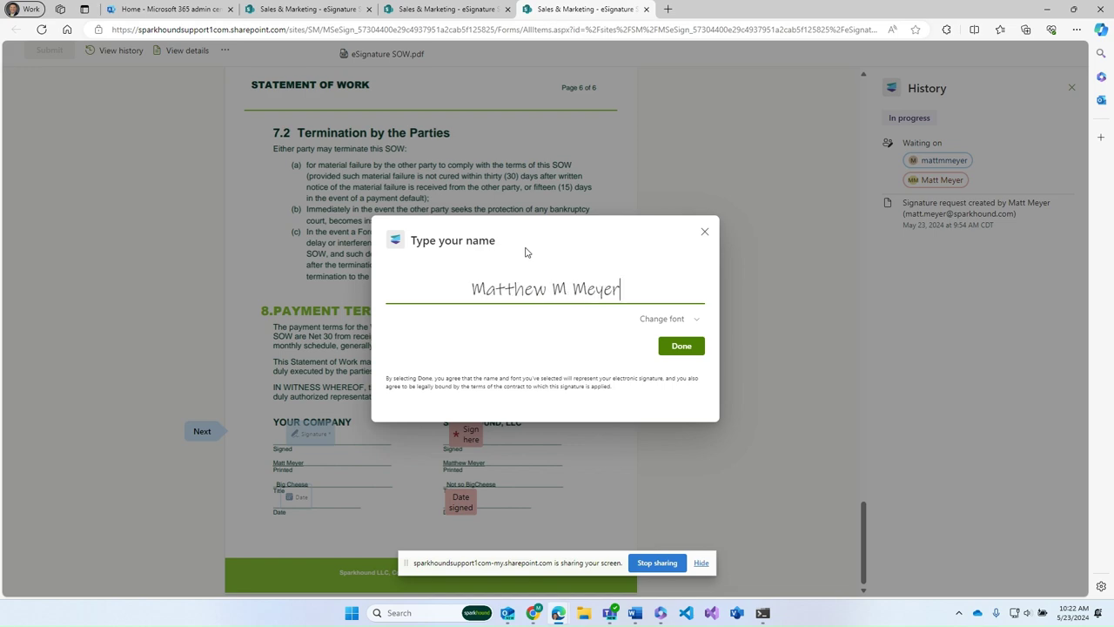
pyautogui.click(679, 346)
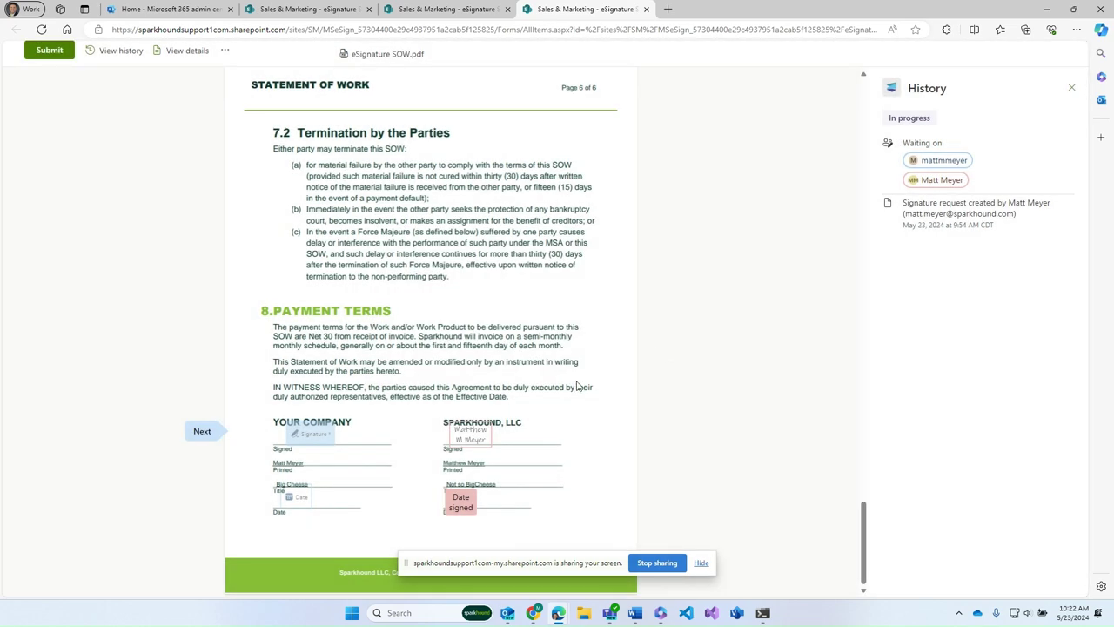
pyautogui.click(462, 507)
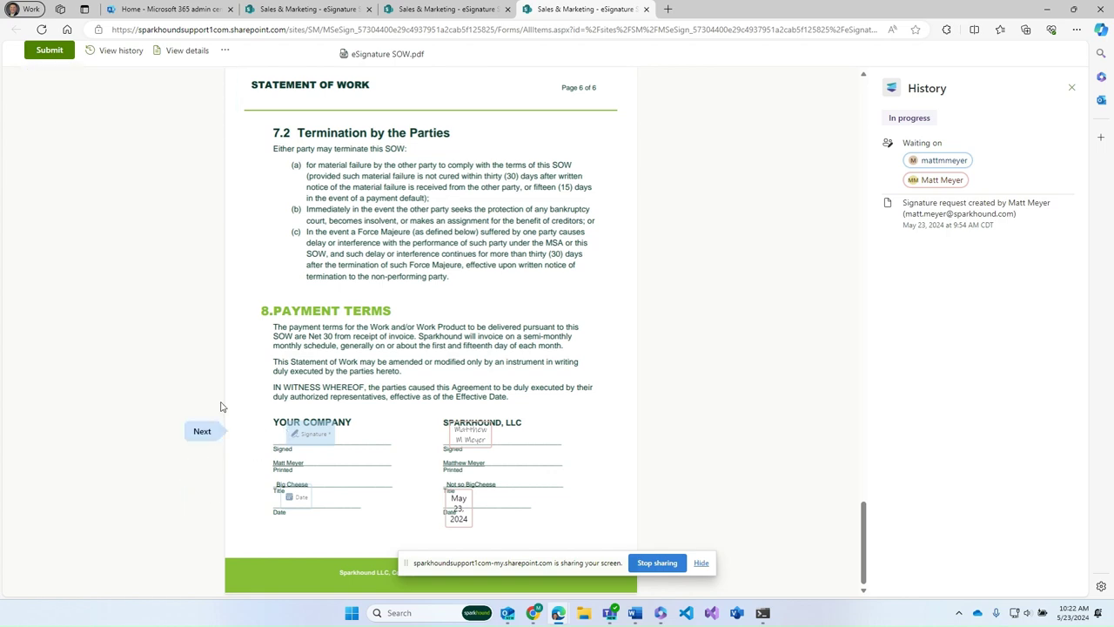
pyautogui.click(50, 51)
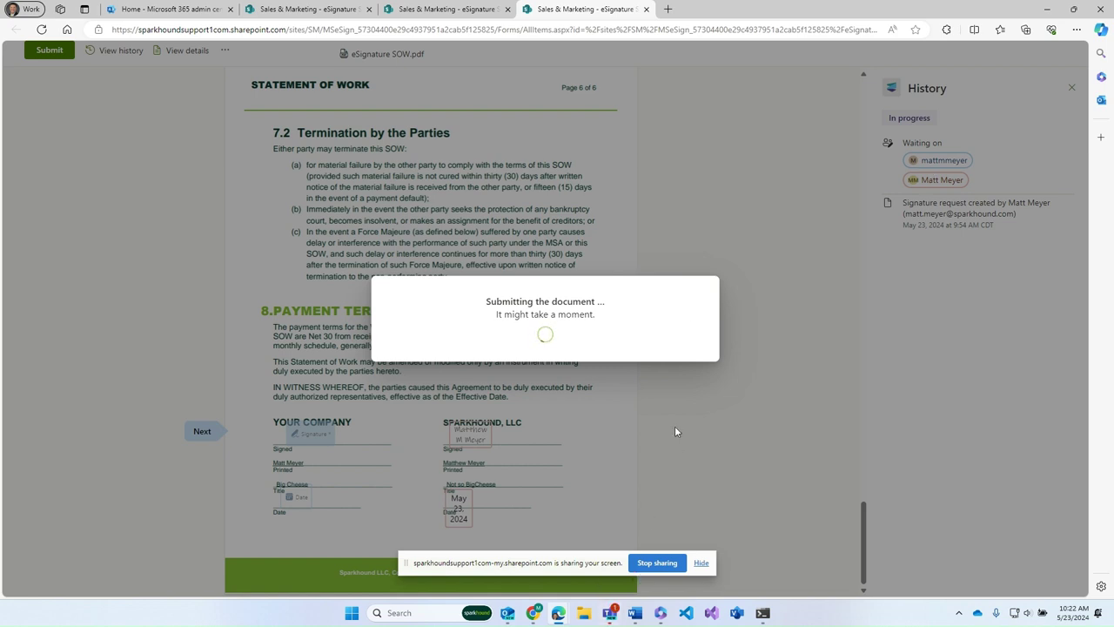
# Copy the eSignature SOW signature request link from Yahoo Mail and open it in a new incognito window
pyautogui.moveTo(533, 615)
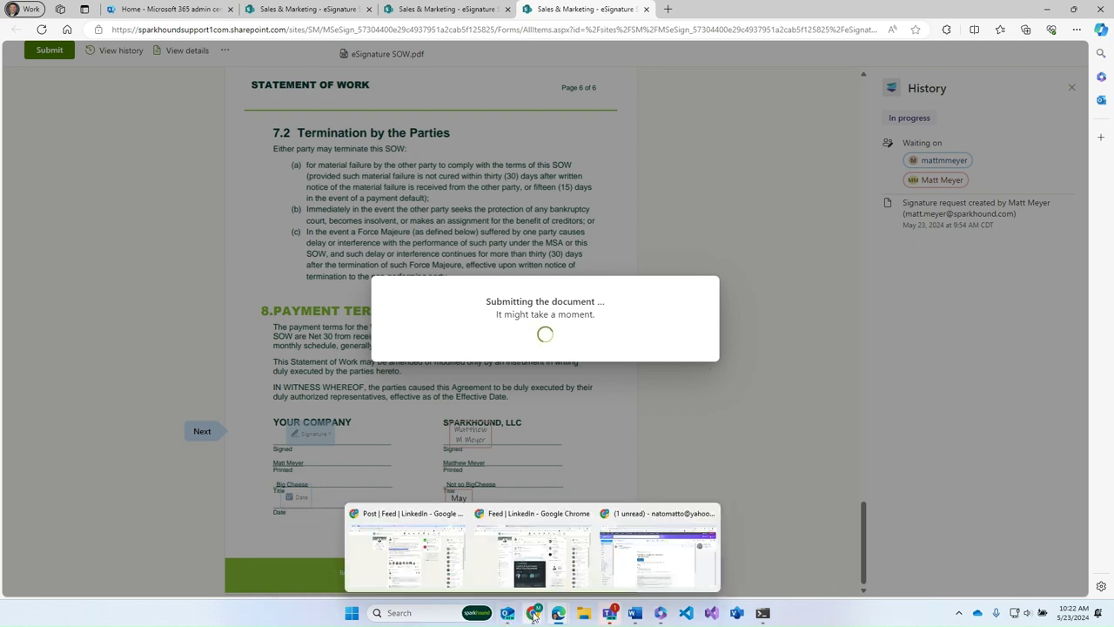
pyautogui.click(657, 548)
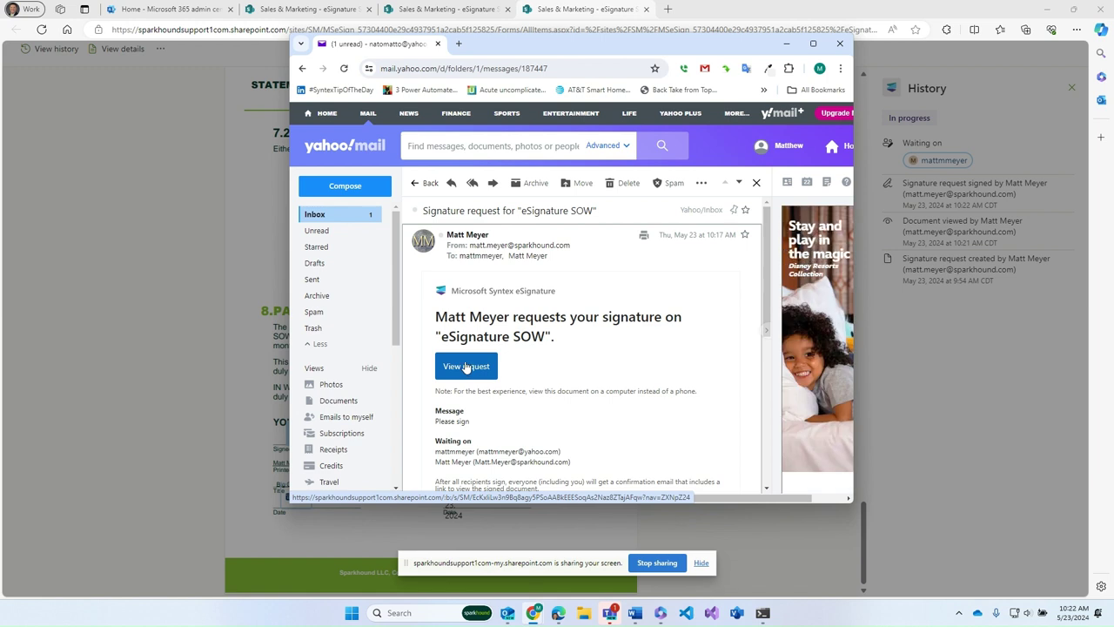
pyautogui.rightClick(466, 367)
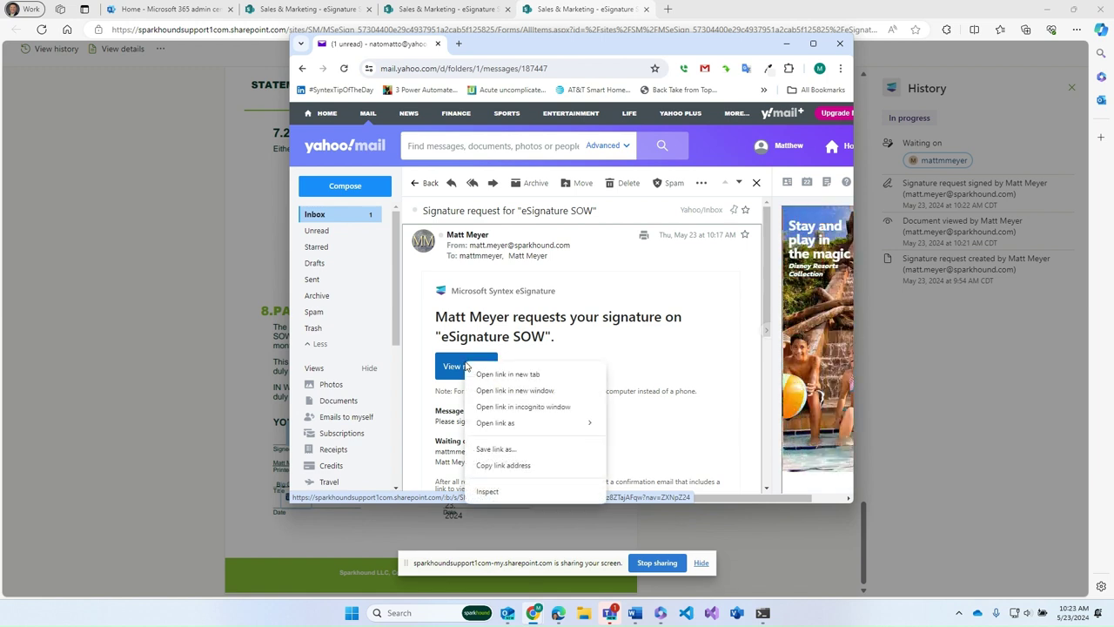
pyautogui.click(500, 465)
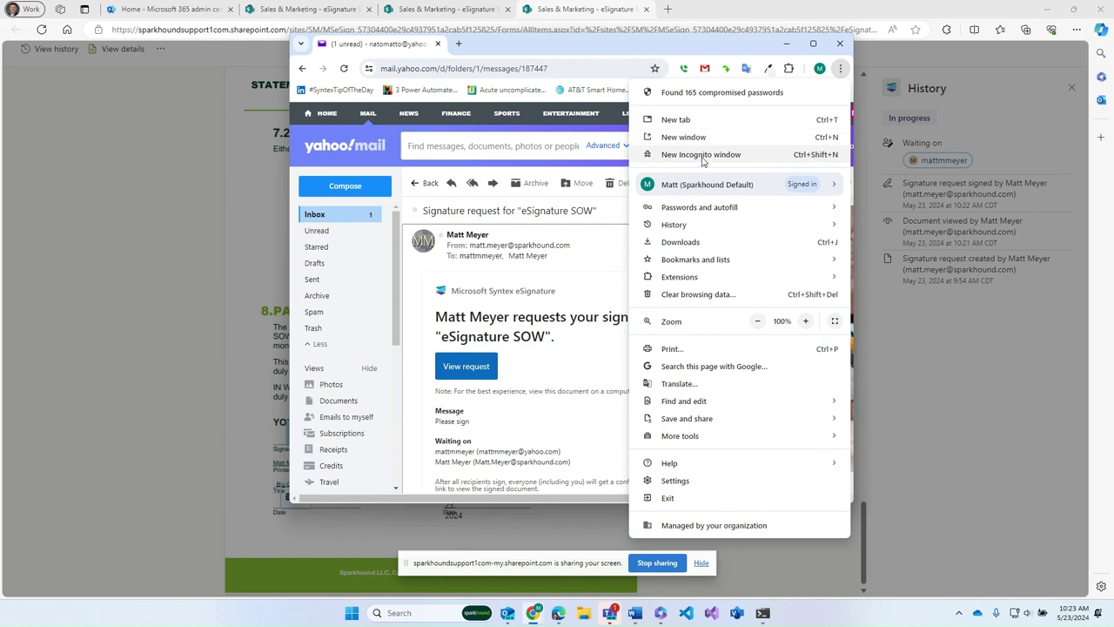
pyautogui.click(703, 155)
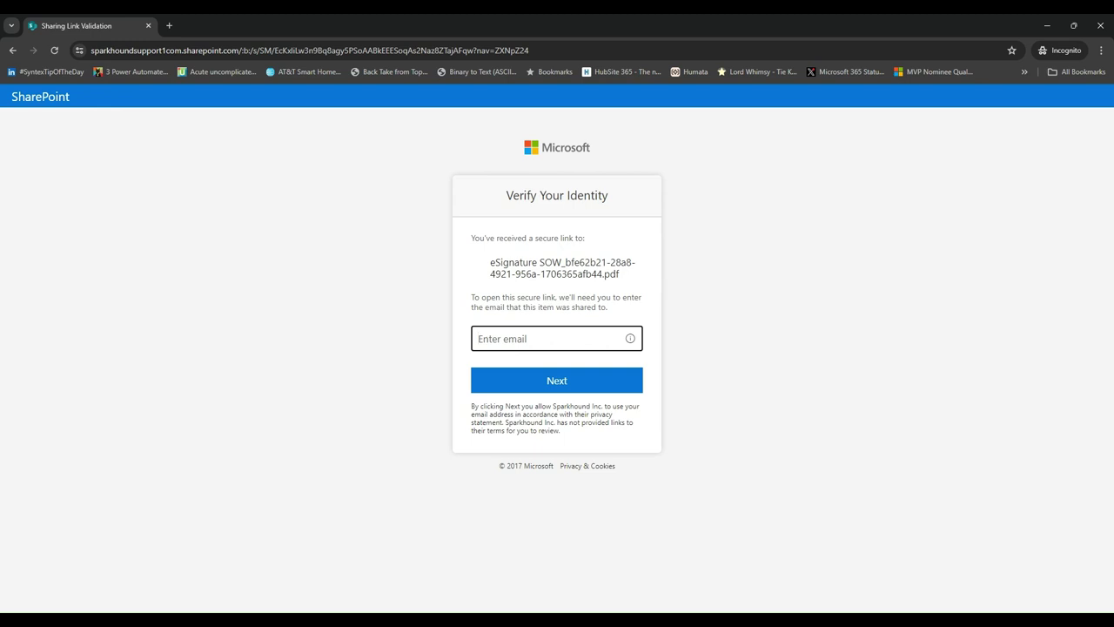
# Enter the recipient's e-mail from the autofill suggestion on Verify Your Identity and continue
pyautogui.click(570, 399)
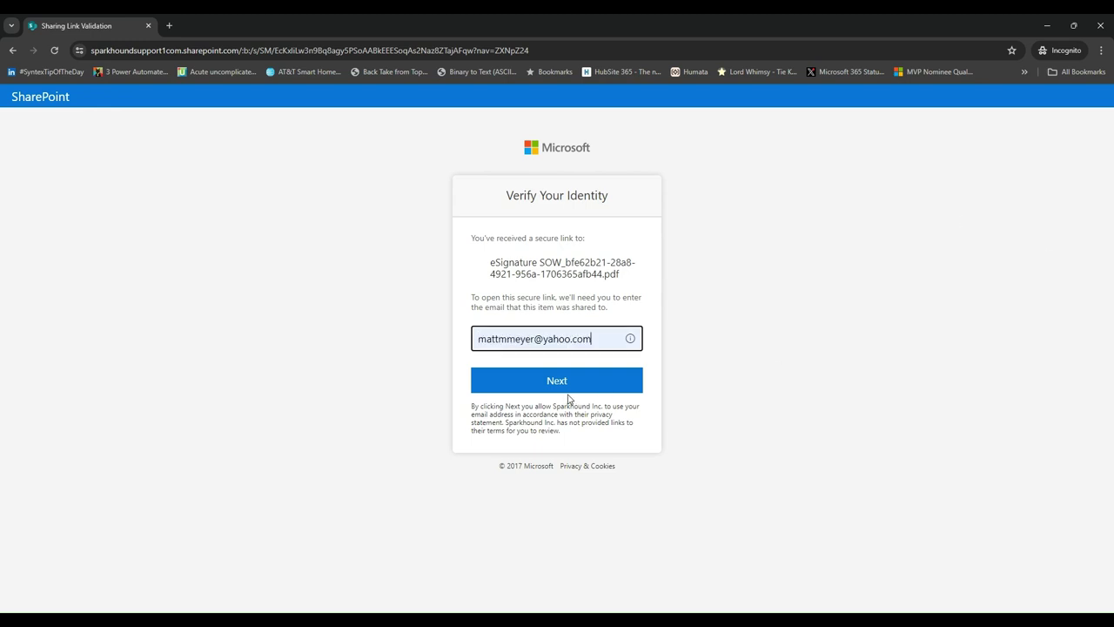
pyautogui.click(557, 383)
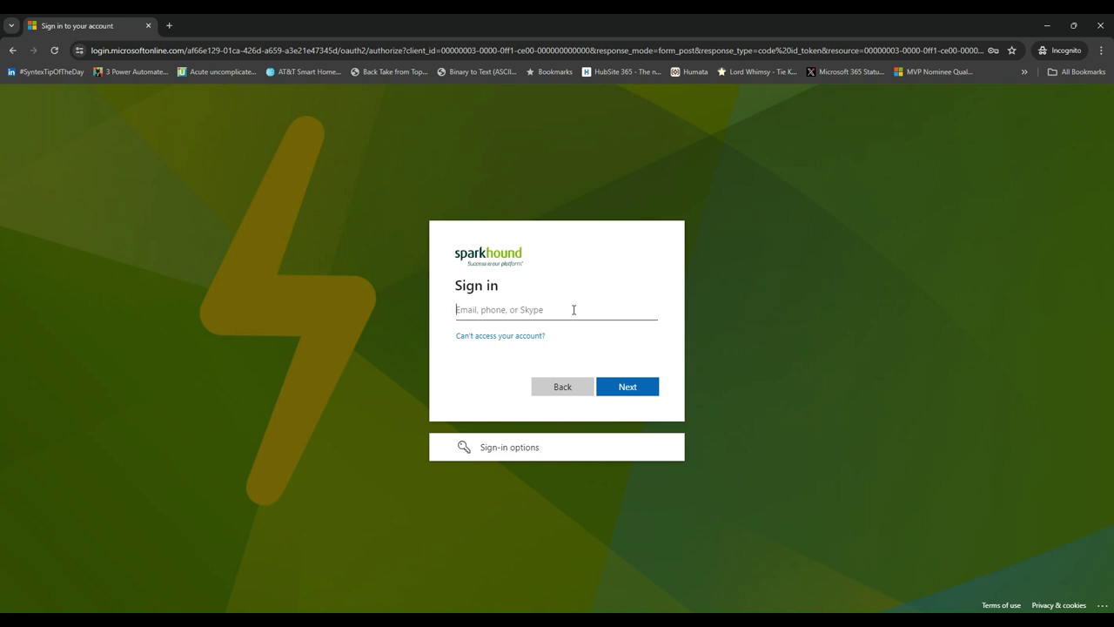
# Sign in with the recipient's Microsoft account, approving the Authenticator request and answering Stay signed in
pyautogui.click(562, 369)
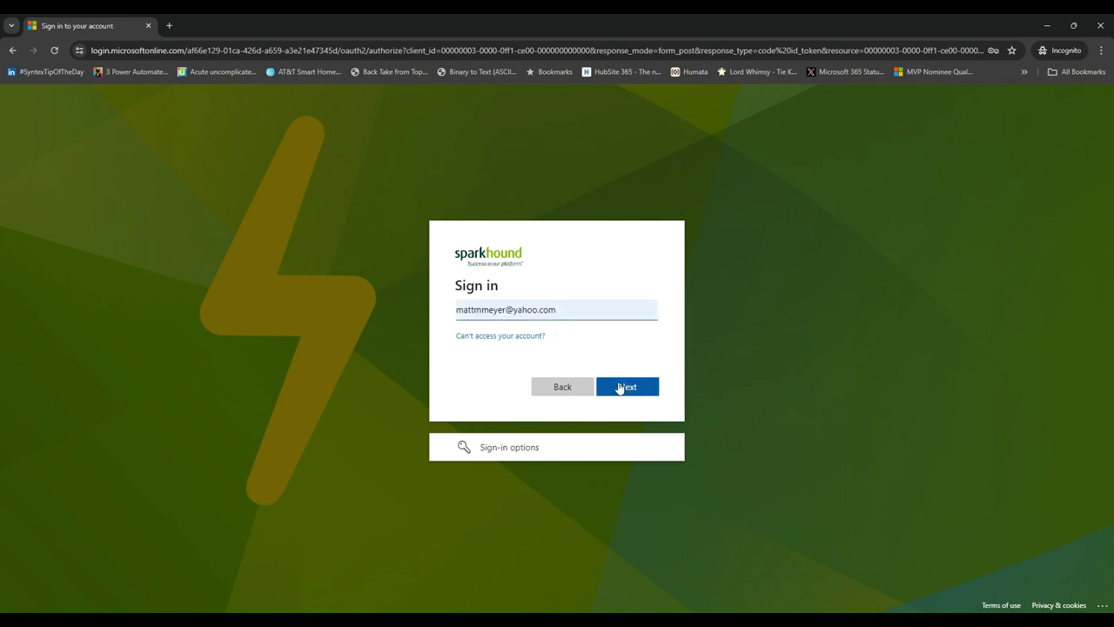
pyautogui.click(633, 389)
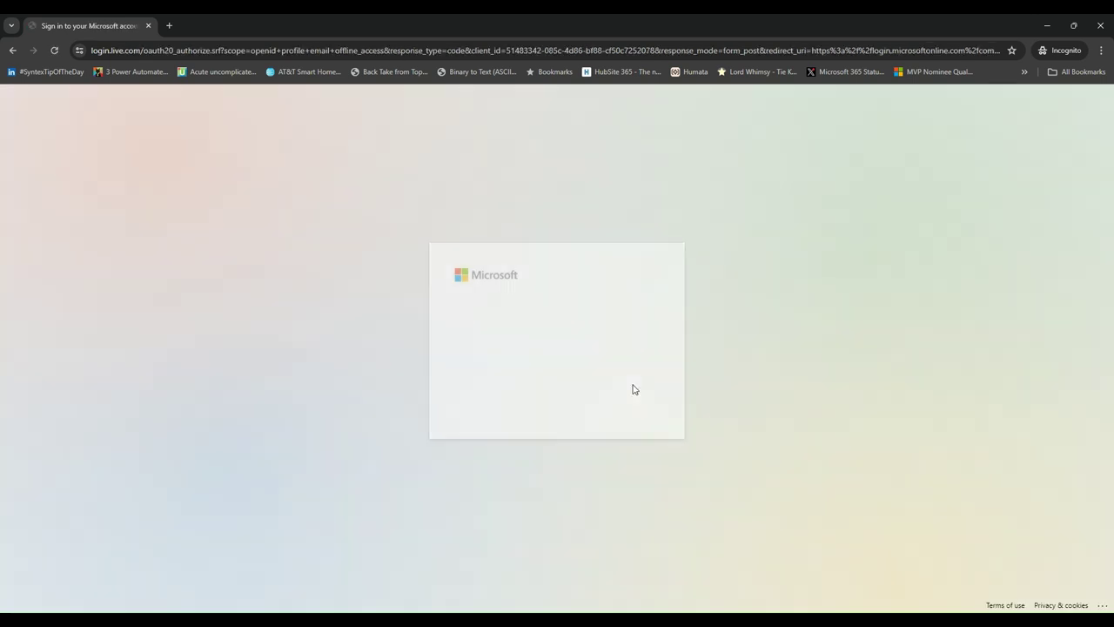
pyautogui.click(622, 413)
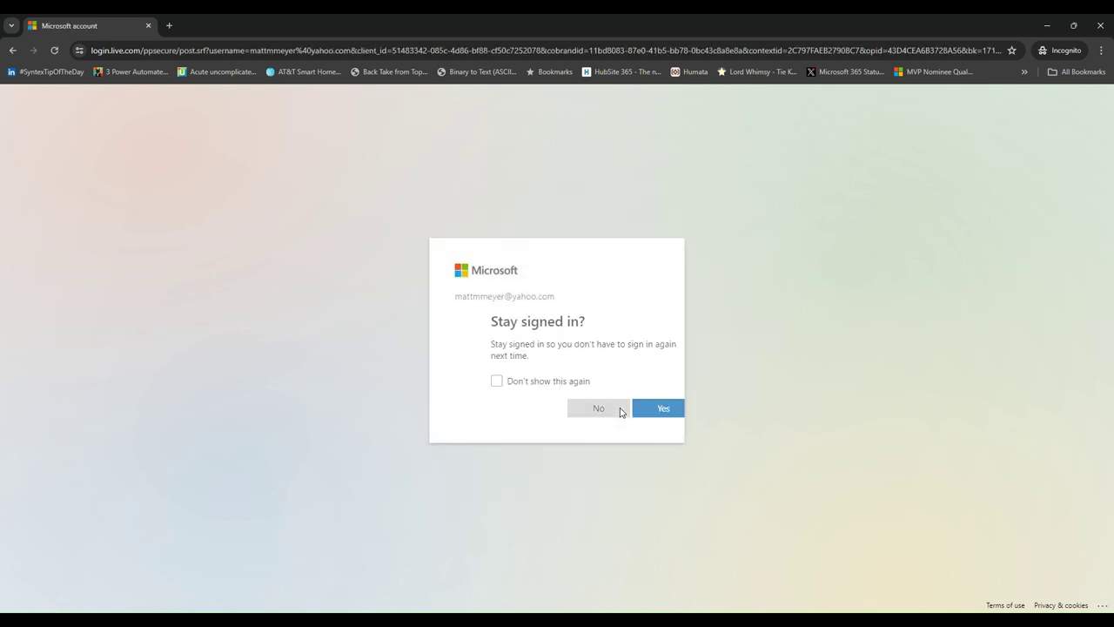
pyautogui.click(620, 411)
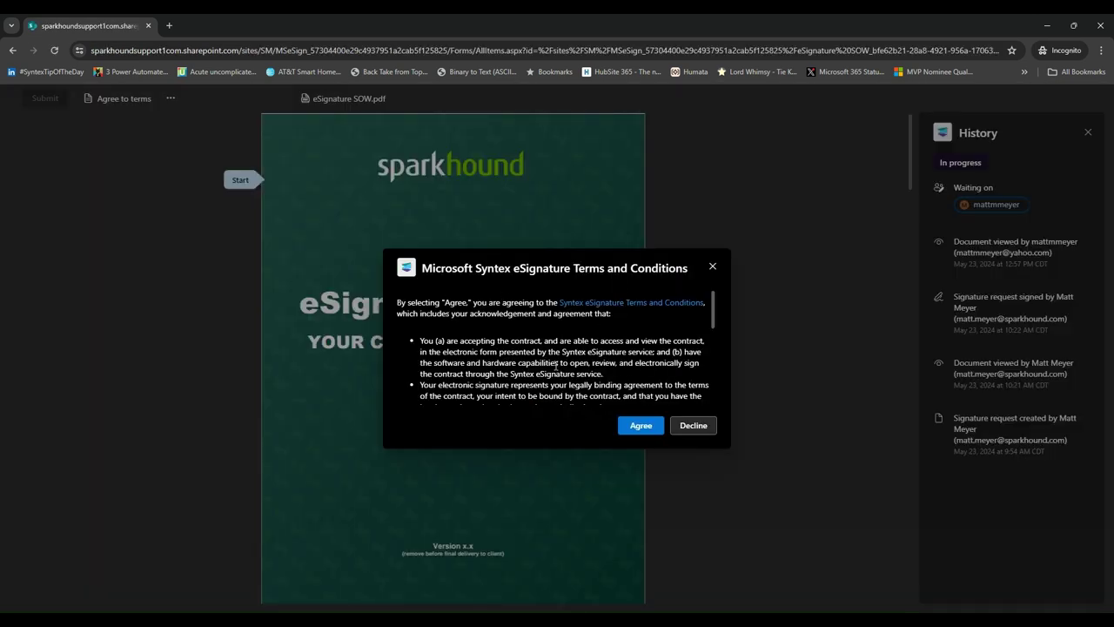
# Agree to the eSignature terms and place the recipient's initials in the first Initial here field
pyautogui.click(641, 430)
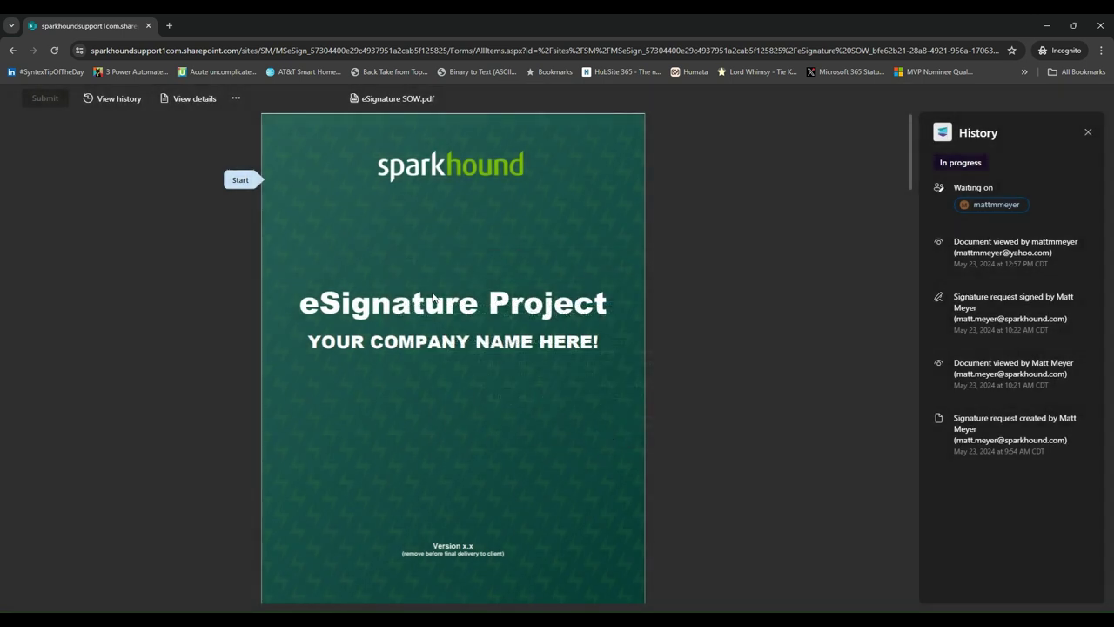
pyautogui.click(241, 180)
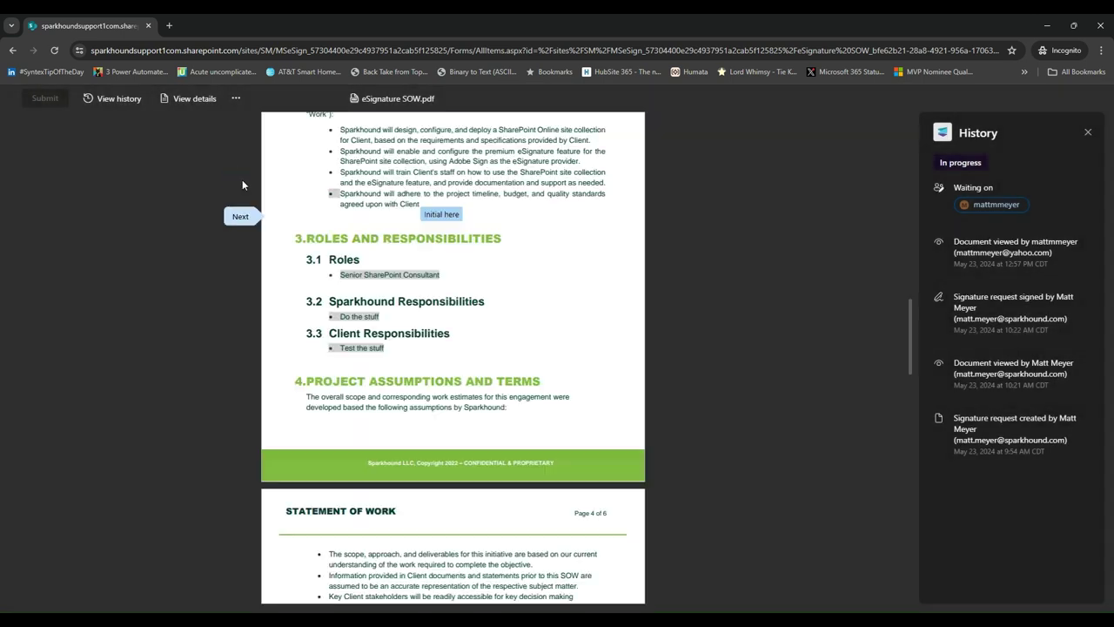
pyautogui.click(442, 215)
pyautogui.click(528, 320)
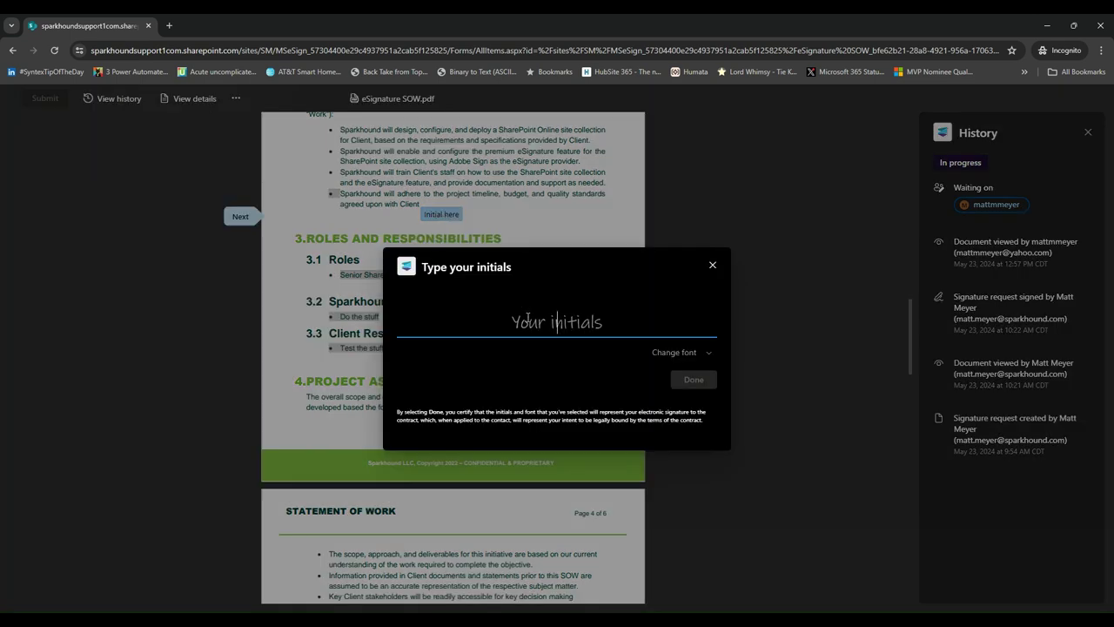
pyautogui.write('MM')
pyautogui.click(678, 386)
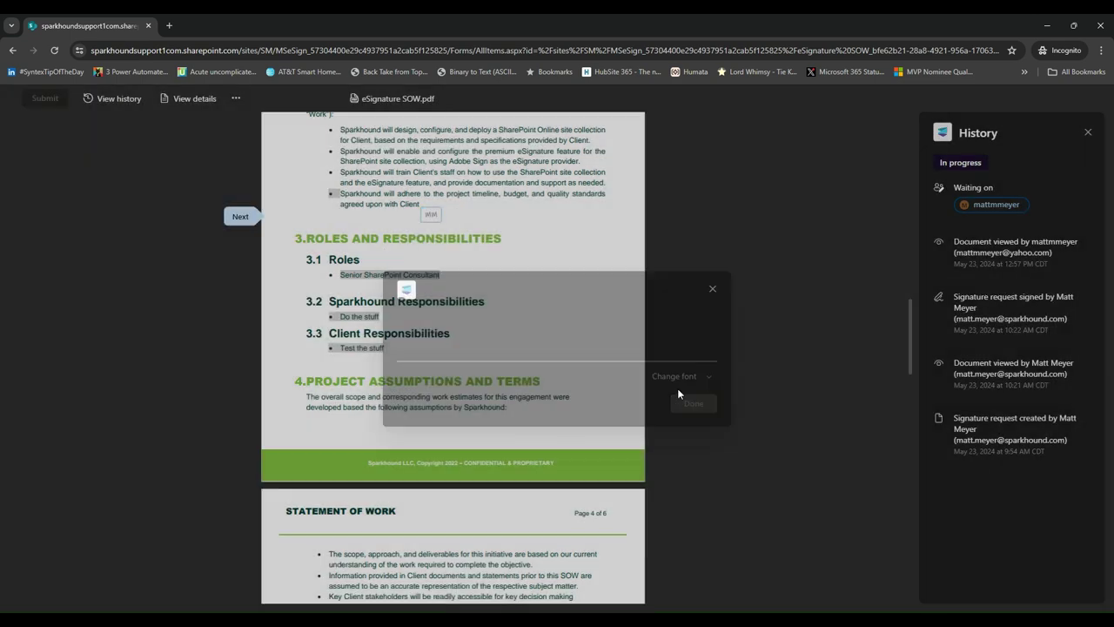
# Place the recipient's initials in the second Initial here field beside the fees table
pyautogui.click(228, 220)
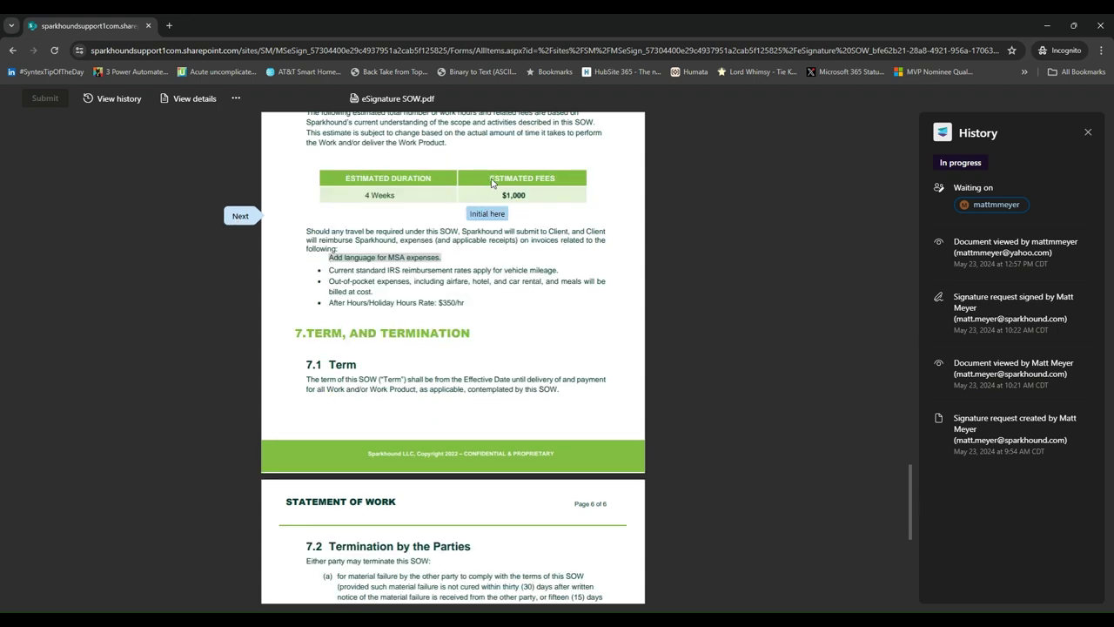
pyautogui.click(488, 214)
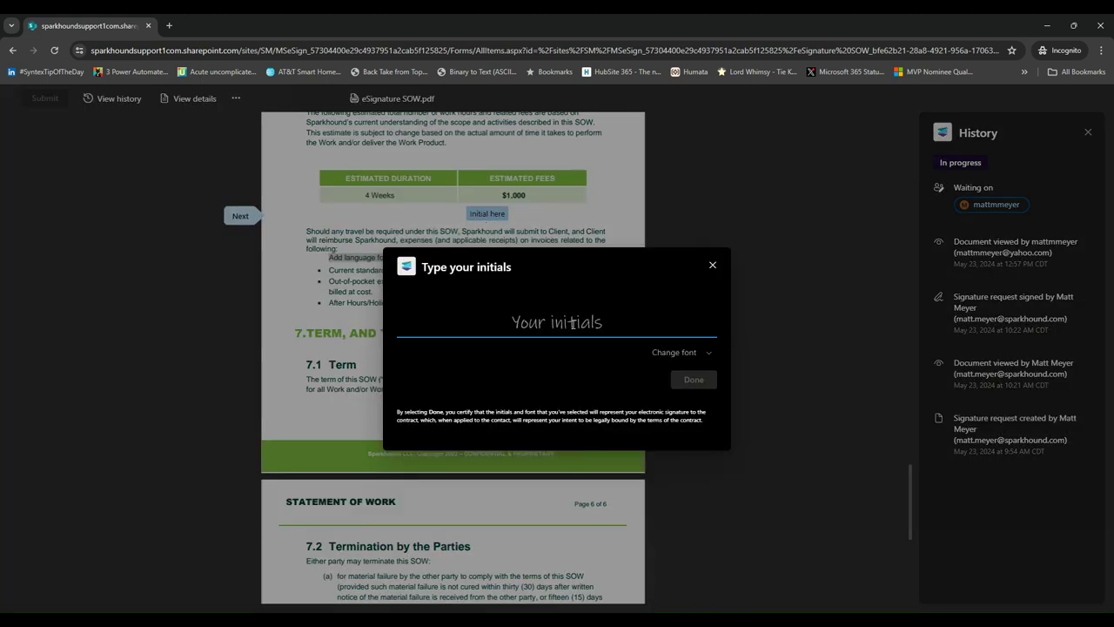
pyautogui.write('MM')
pyautogui.press('BackSpace')
pyautogui.press('BackSpace')
pyautogui.write('MM')
pyautogui.click(694, 379)
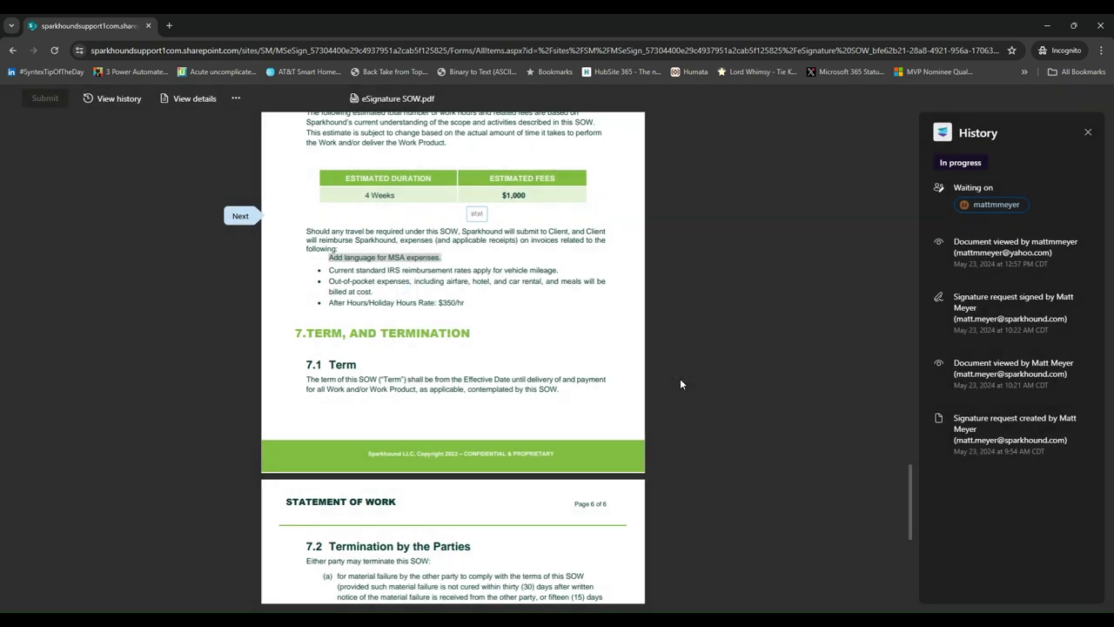
# Sign the page 6 Sign here field with the recipient's typed full name and submit the document
pyautogui.click(240, 216)
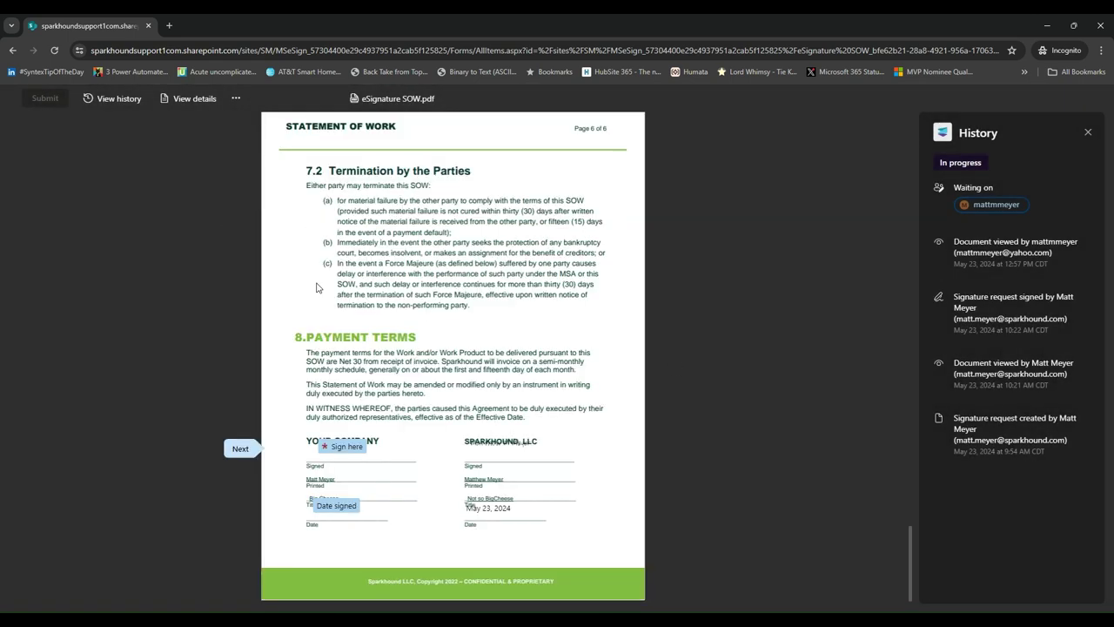
pyautogui.click(349, 446)
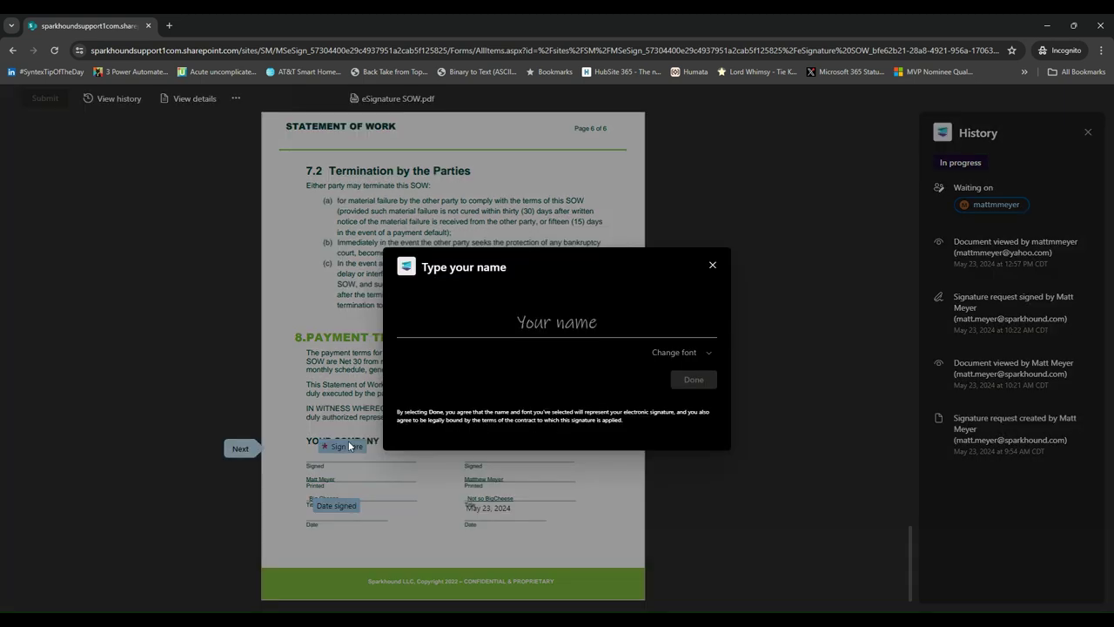
pyautogui.click(551, 310)
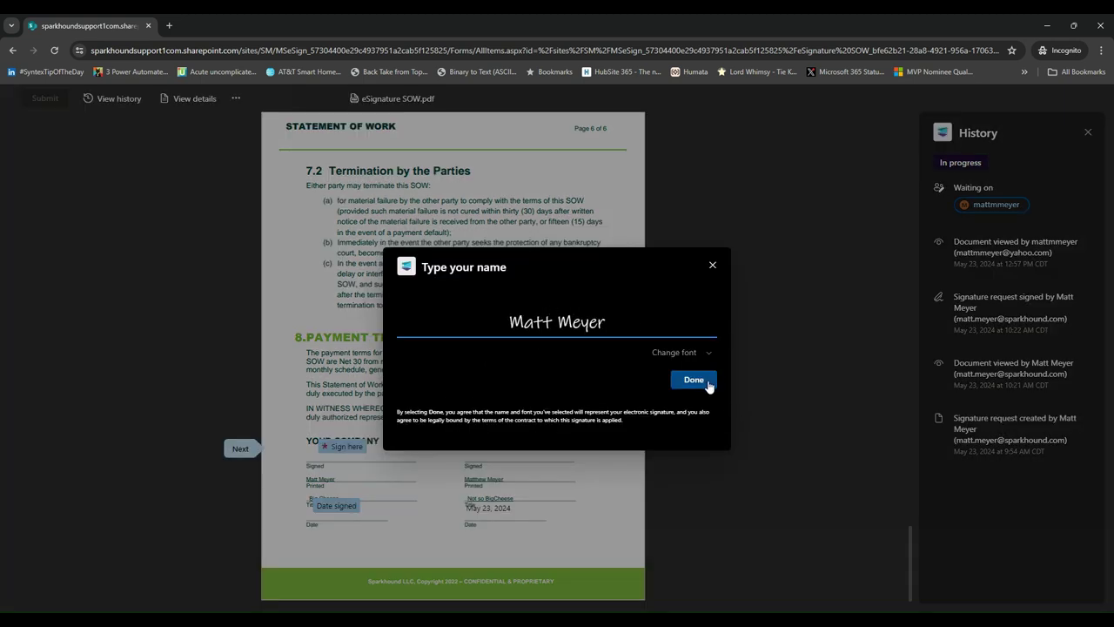
pyautogui.click(694, 380)
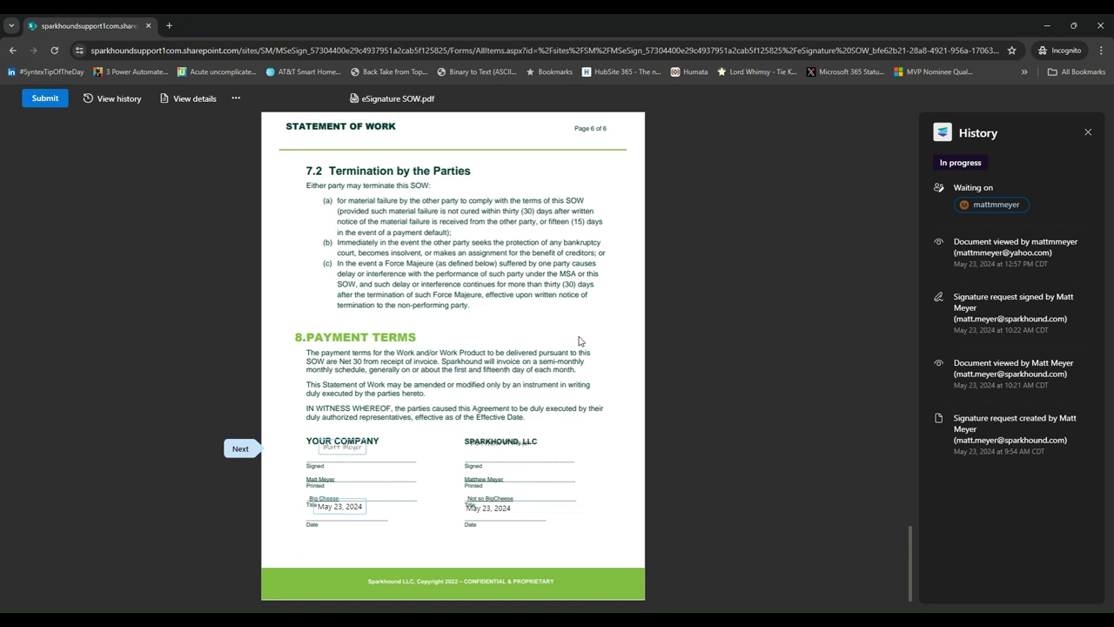
pyautogui.click(44, 98)
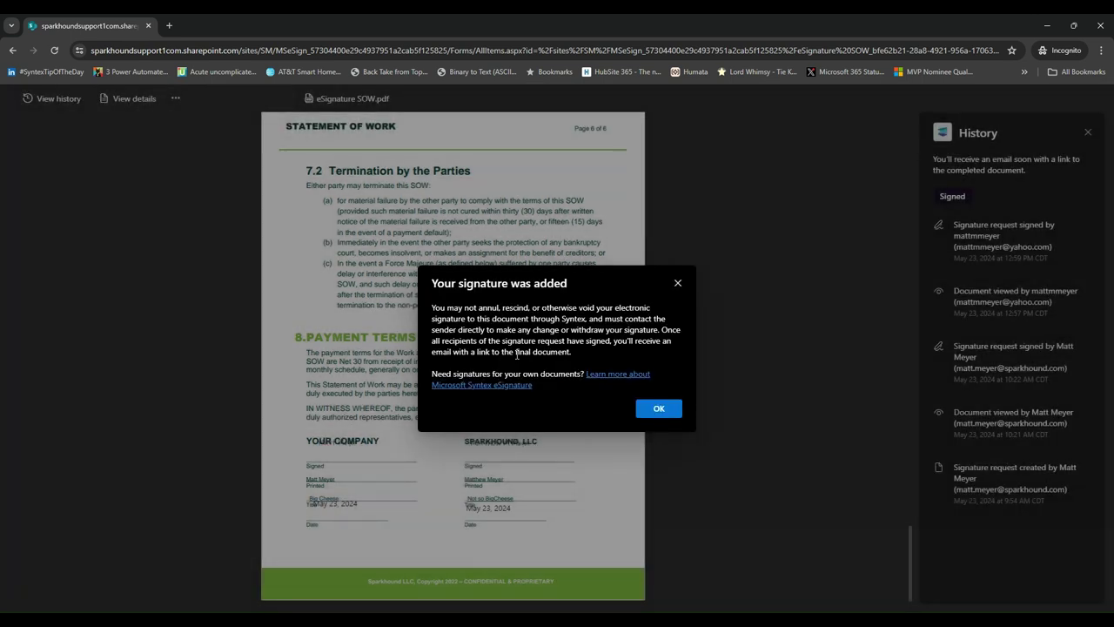
# Dismiss the 'Your signature was added' confirmation with OK
pyautogui.click(659, 409)
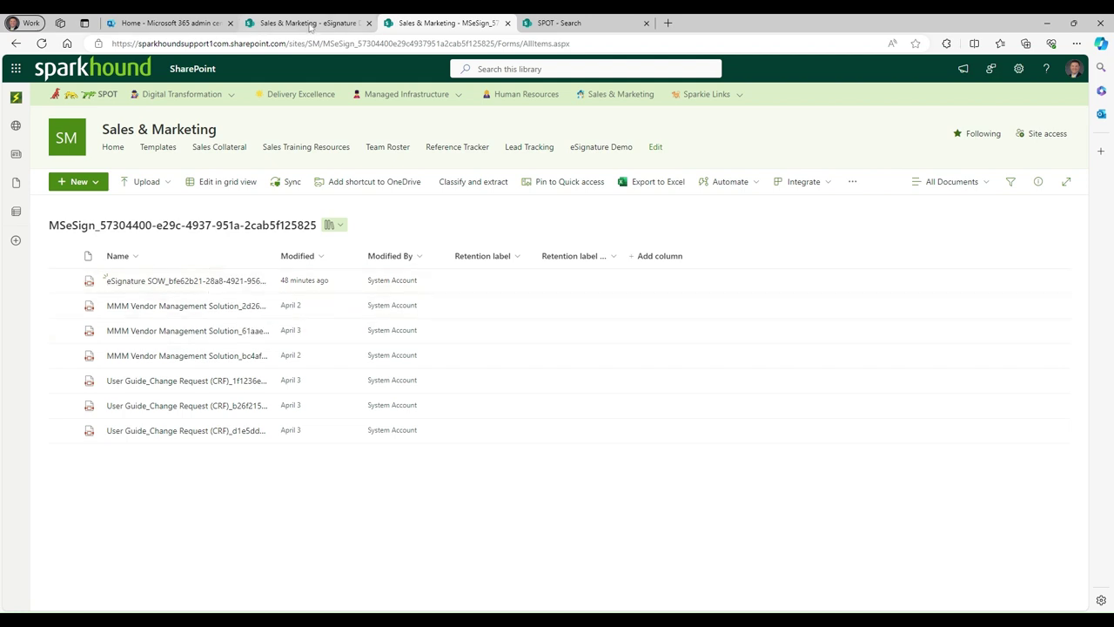
# Check the signed copy in the eSignature Demo library, then tick the eSignature SOW row in MSeSign
pyautogui.click(311, 23)
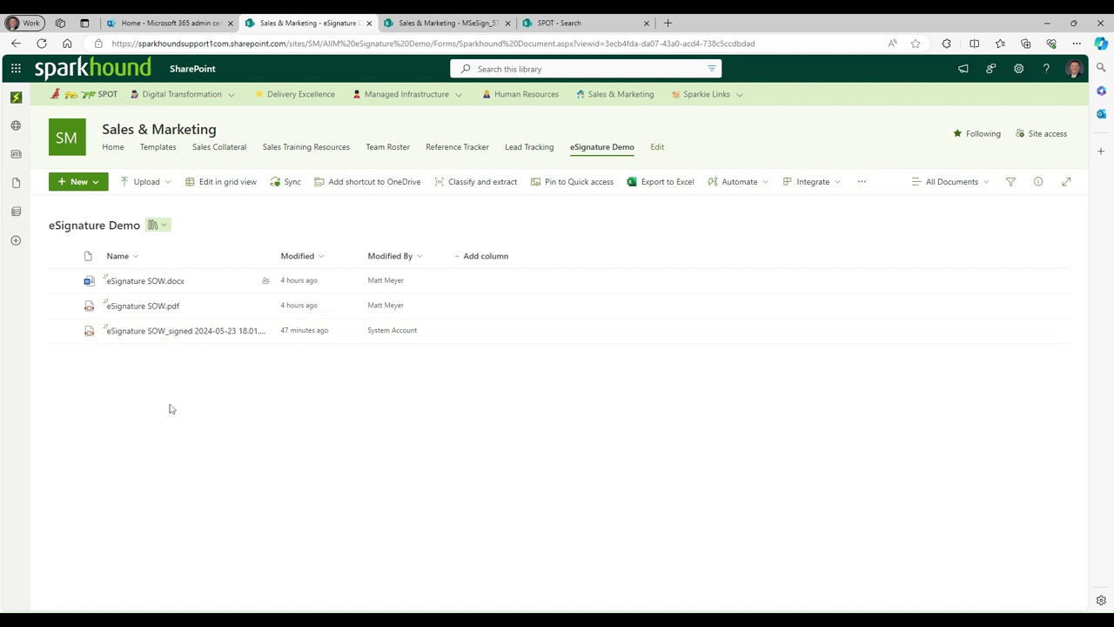
pyautogui.click(466, 19)
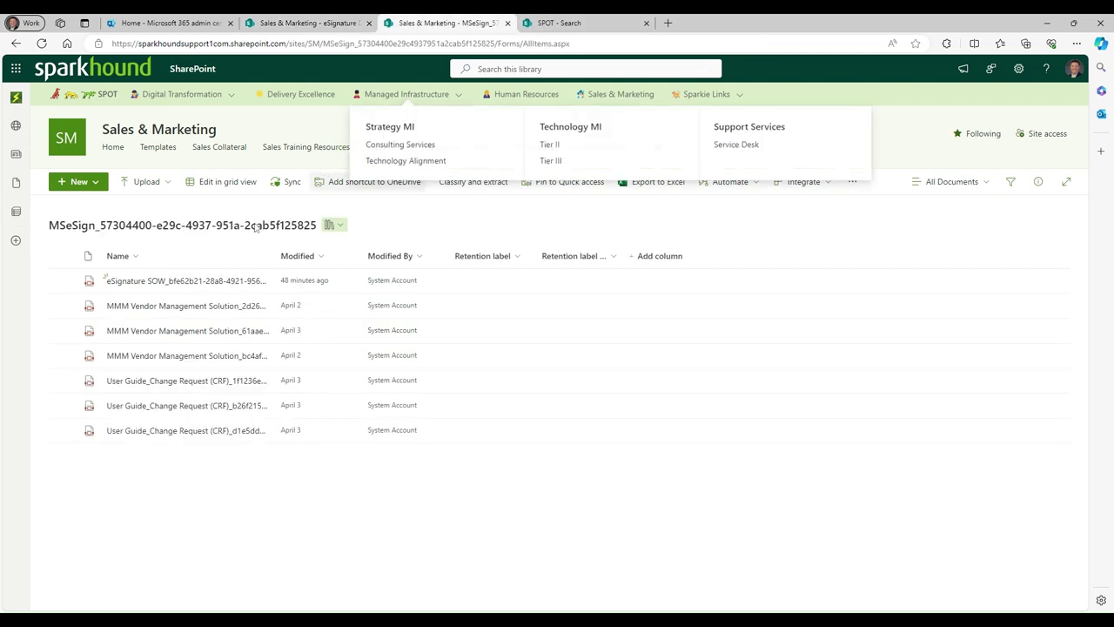
pyautogui.click(207, 247)
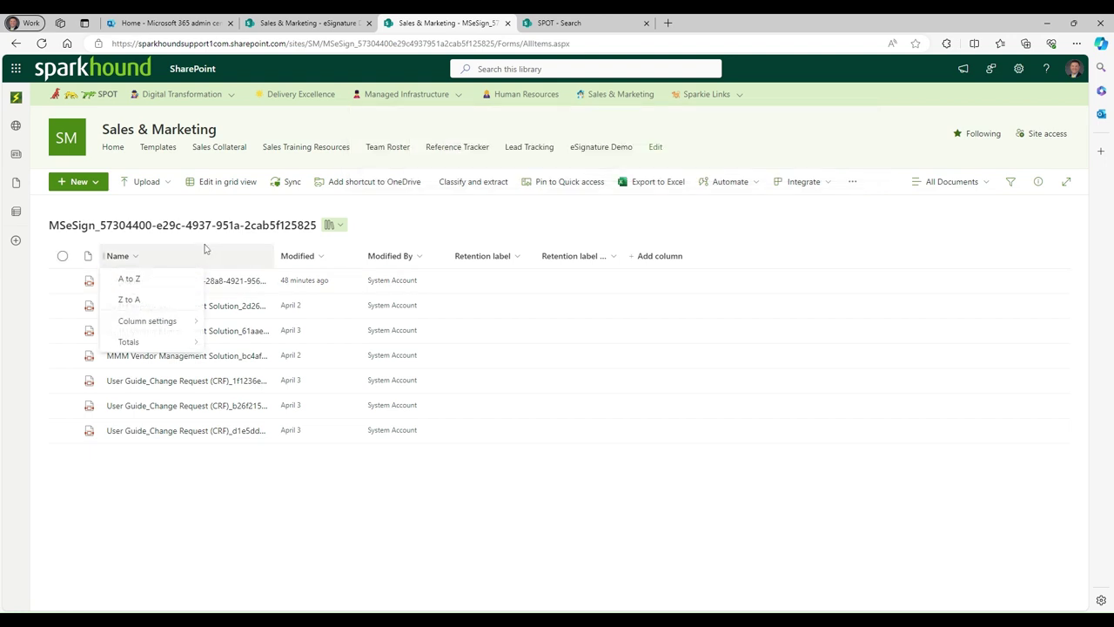
pyautogui.click(62, 280)
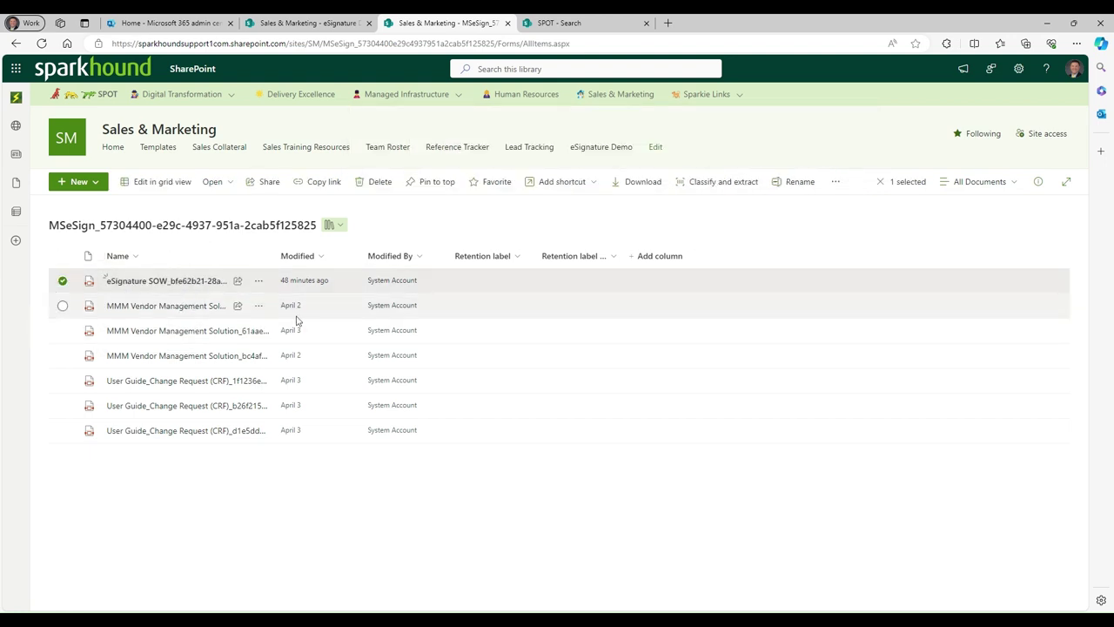